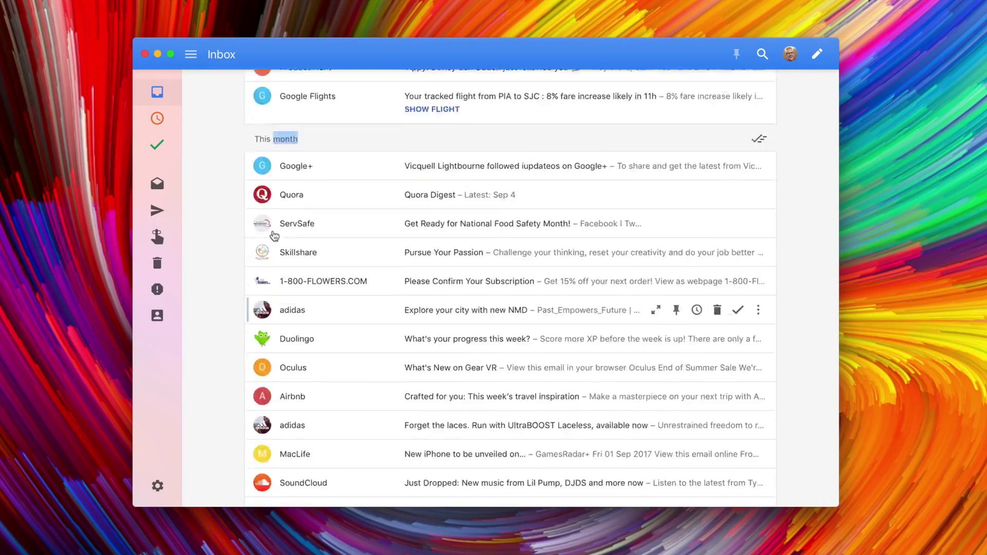
Step: Clear the stray highlight on 'month' and bring the inbox back to the Yesterday section
scroll(274, 235, down, 5)
scroll(293, 288, up, 10)
click(391, 237)
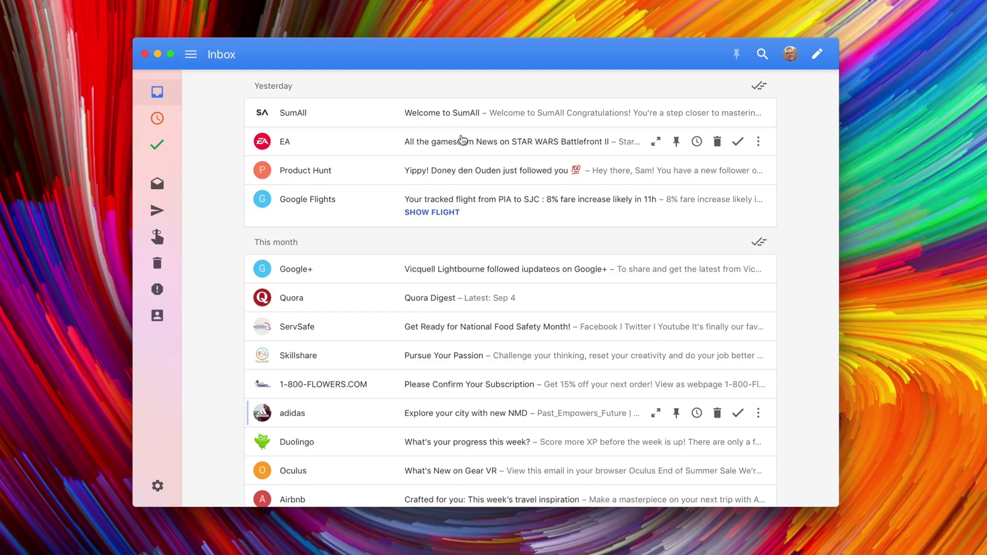
Step: Read through the Google Flights fare alert, then collapse it back into the inbox
click(487, 219)
scroll(486, 213, down, 3)
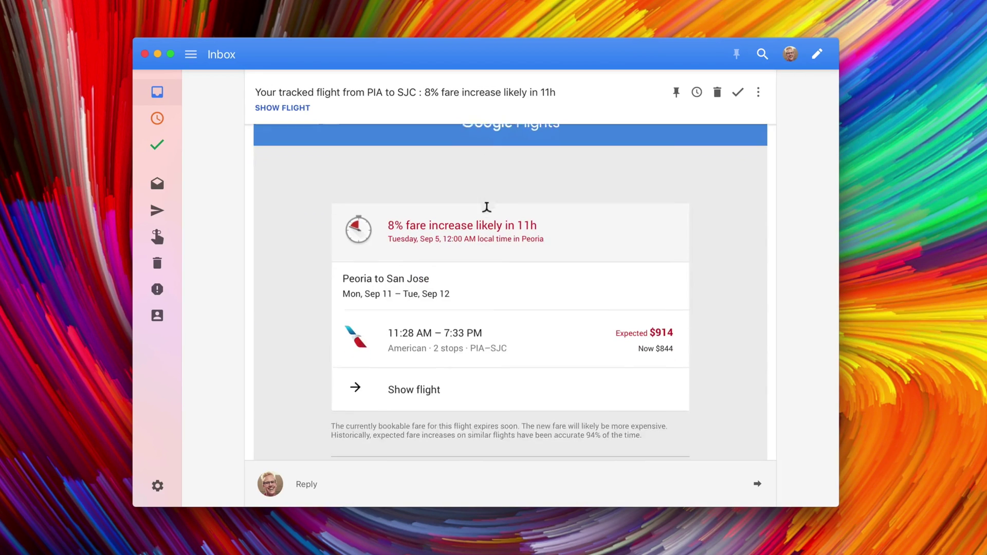
scroll(486, 211, down, 5)
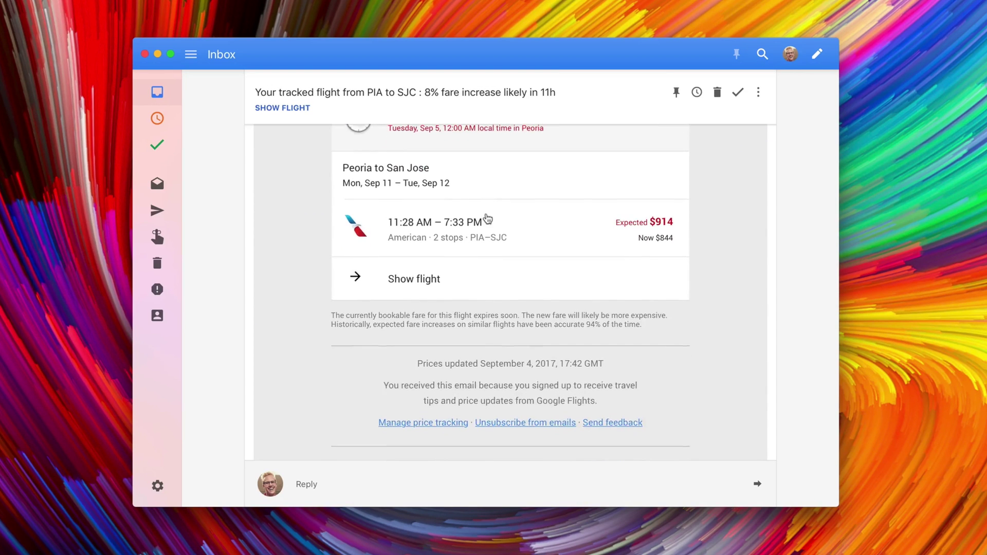
scroll(486, 215, up, 10)
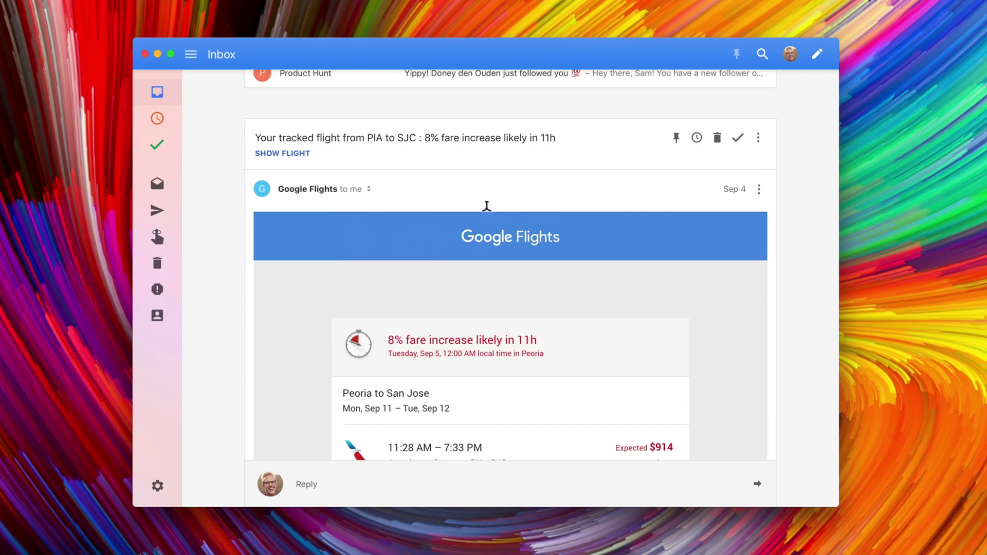
click(453, 138)
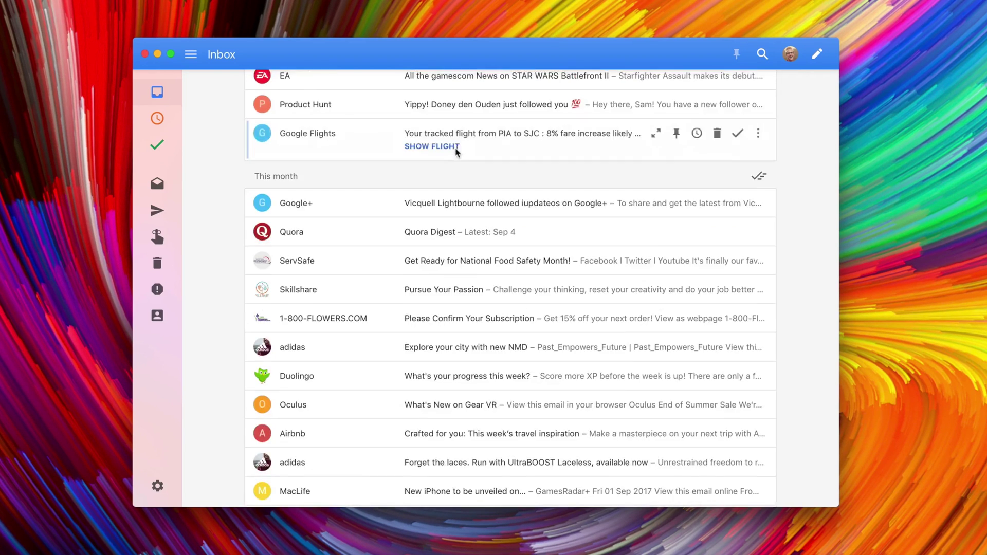
Step: Glance at the Google+ notification, then move down to Skillshare's 'Pursue Your Passion' email
click(452, 205)
click(451, 207)
scroll(450, 207, down, 2)
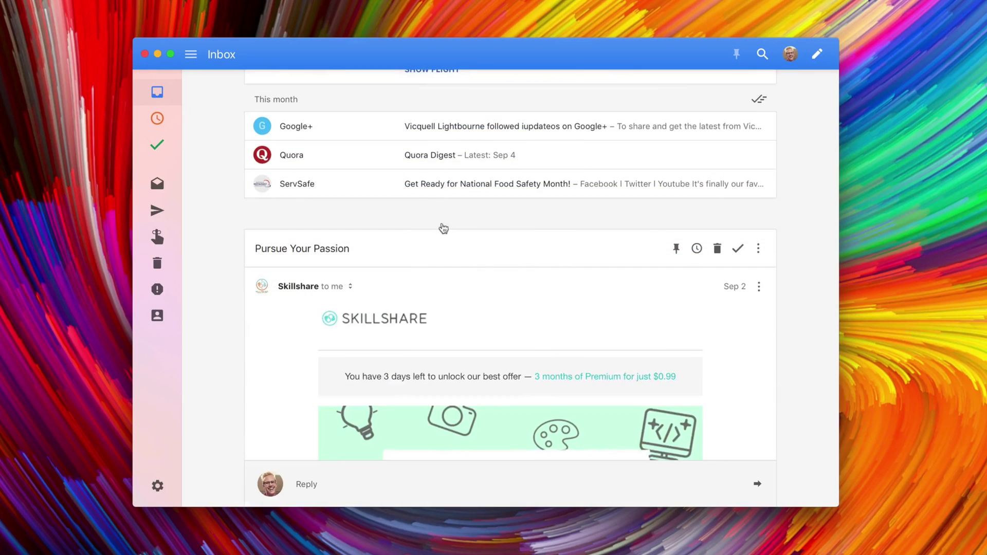
scroll(442, 237, down, 2)
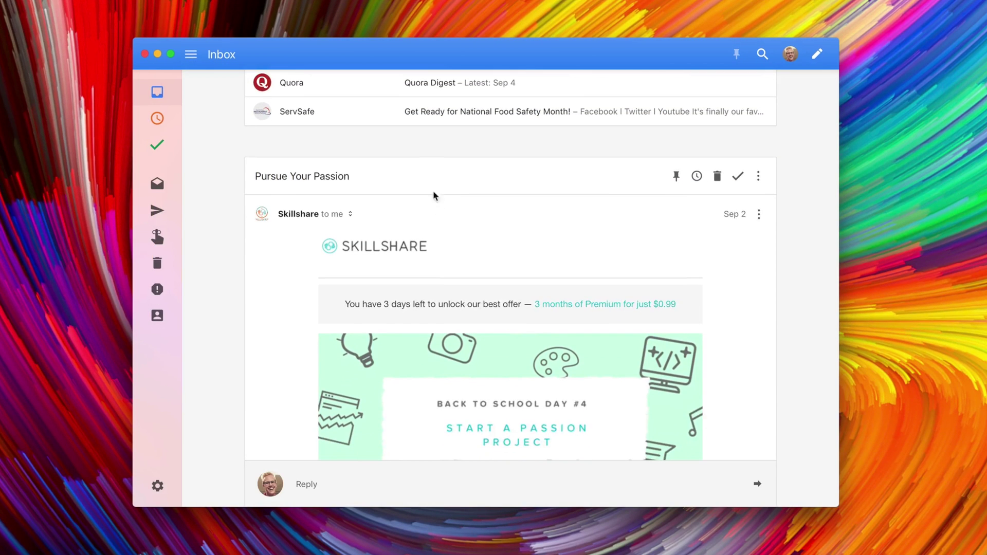
Step: Collapse the Skillshare email and skim the Duolingo weekly progress email
click(431, 168)
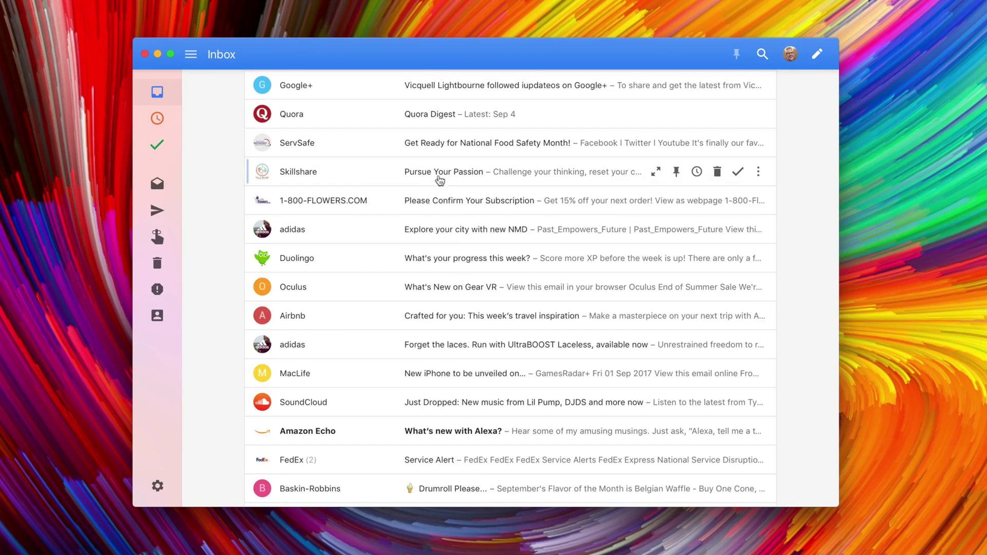
click(463, 265)
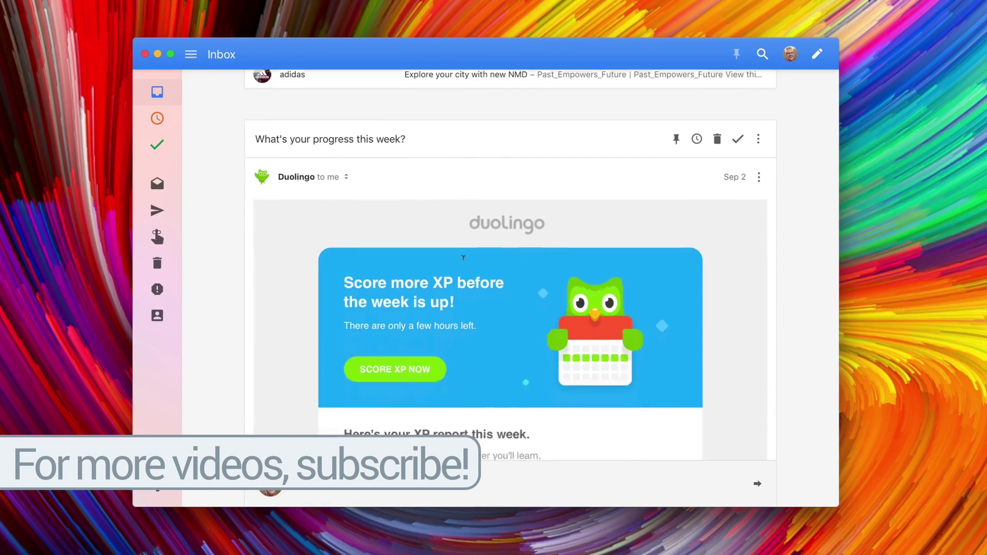
scroll(462, 257, down, 10)
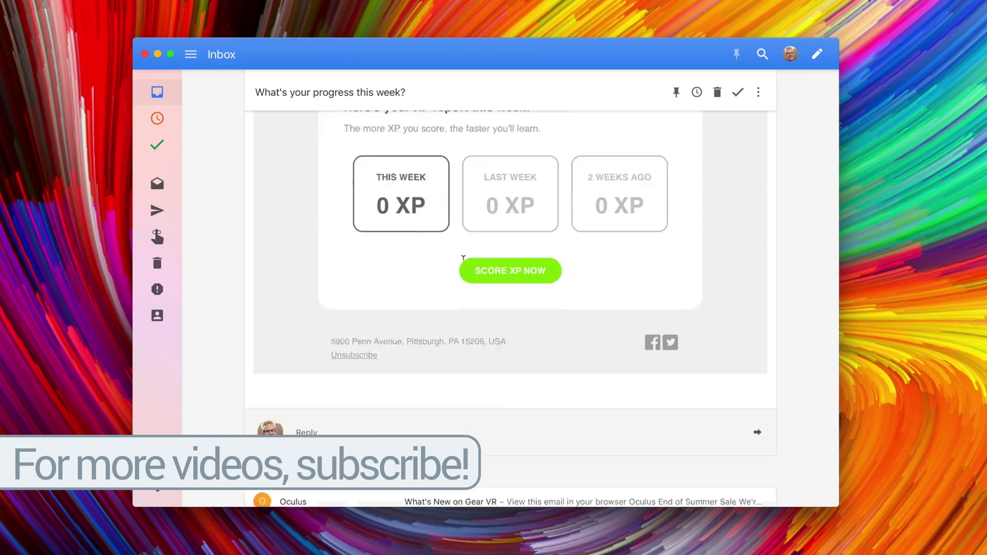
scroll(462, 257, down, 2)
scroll(462, 257, up, 8)
Step: Close Duolingo and open Airbnb's 'Crafted for you: This week's travel inspiration' email
click(443, 150)
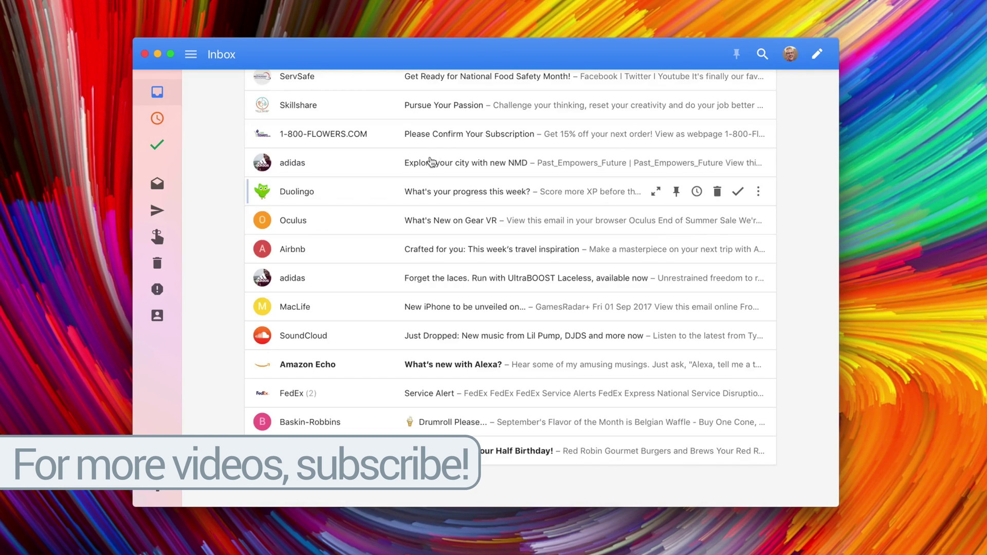
click(455, 249)
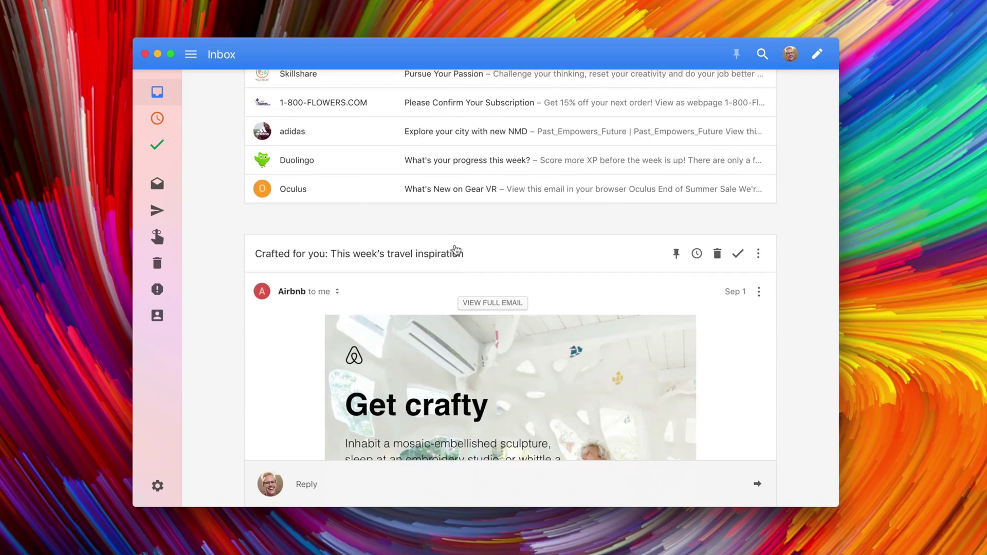
scroll(446, 239, down, 4)
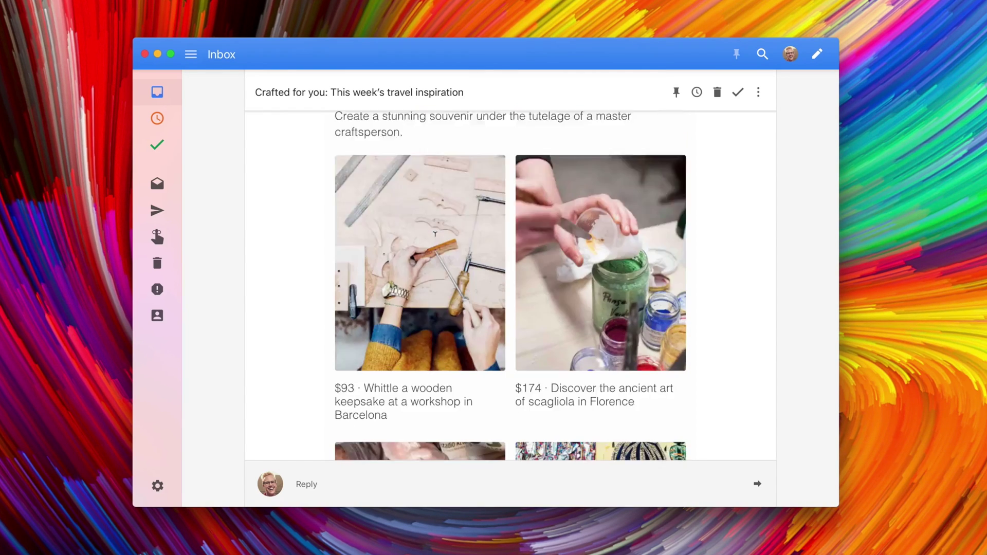
Step: Collapse the Airbnb email and open the Baskin-Robbins 'Drumroll Please...' email
click(404, 98)
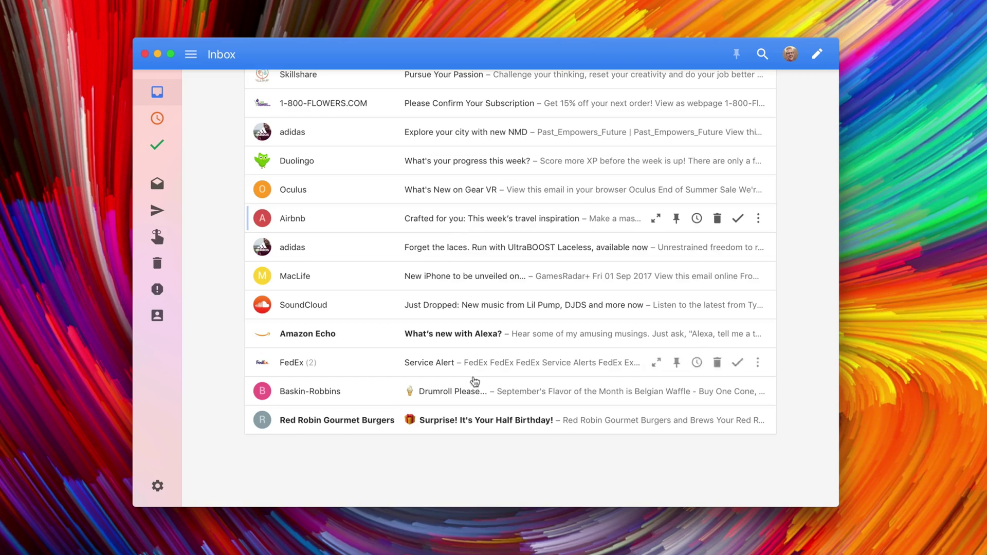
click(477, 396)
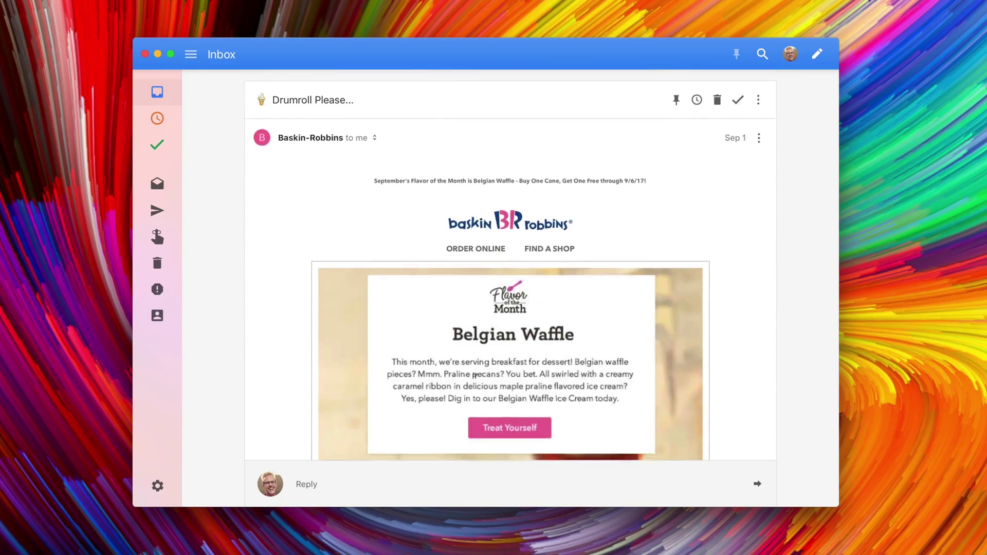
scroll(477, 384, down, 2)
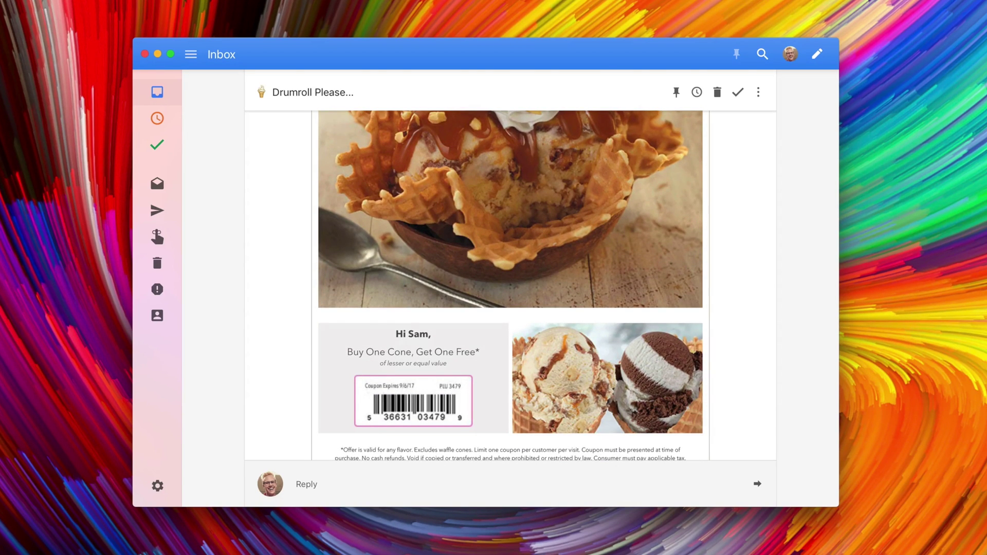
Step: Read the Baskin-Robbins email in full-window view, clearing a stray highlight on the coupon
click(451, 293)
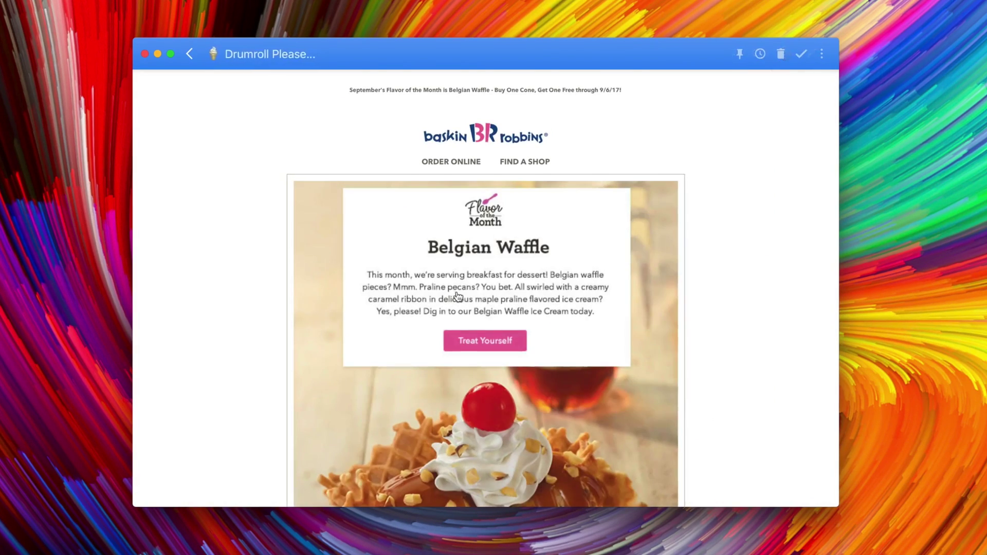
scroll(456, 289, down, 3)
scroll(458, 294, down, 8)
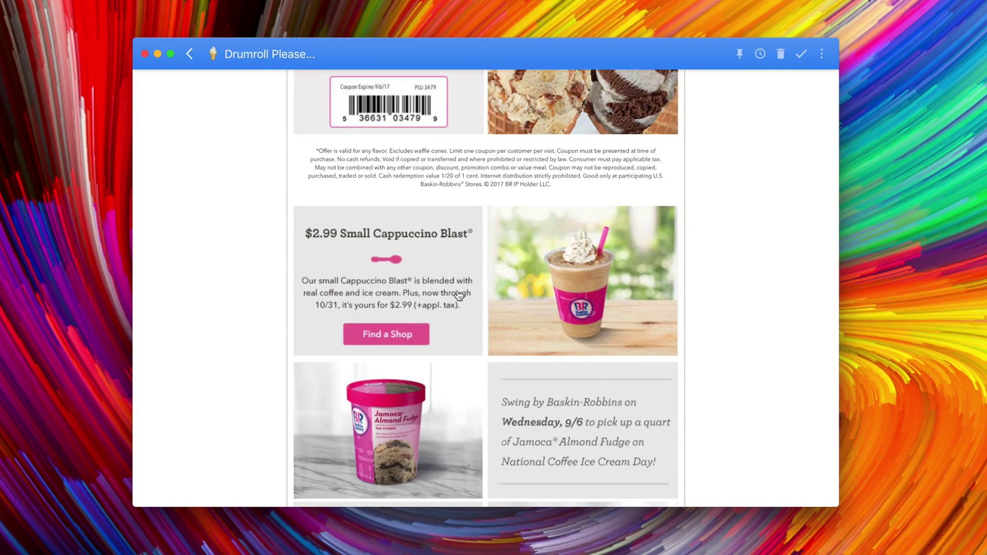
scroll(458, 294, up, 2)
drag(379, 212, 459, 255)
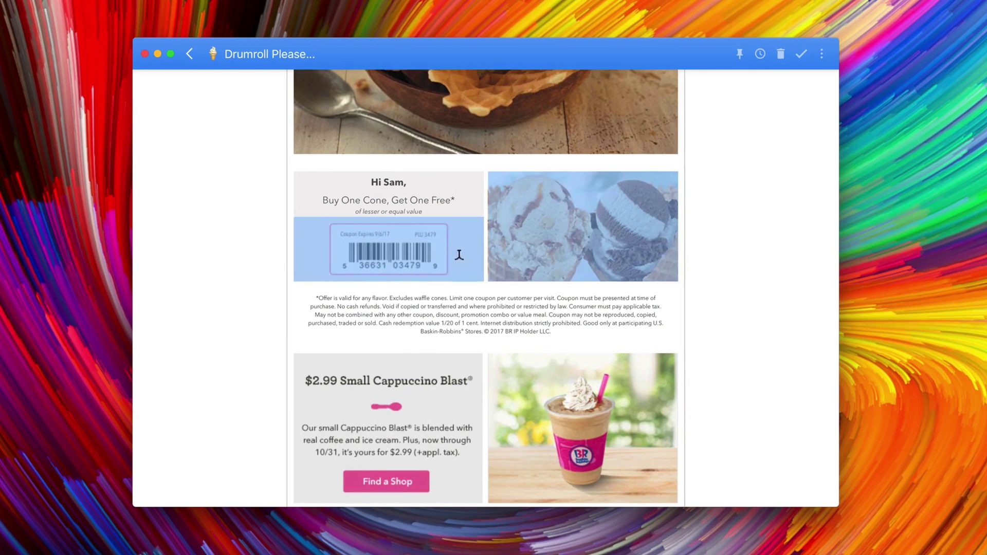
click(749, 254)
scroll(650, 243, down, 4)
scroll(651, 243, down, 8)
scroll(392, 195, up, 20)
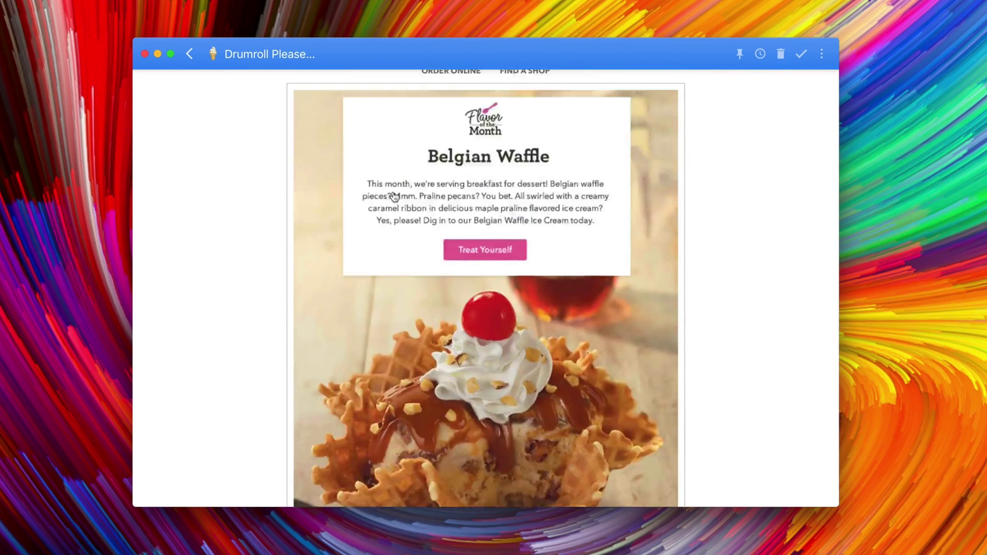
Step: Leave full-window view and return to the inbox list at its Yesterday section
click(191, 54)
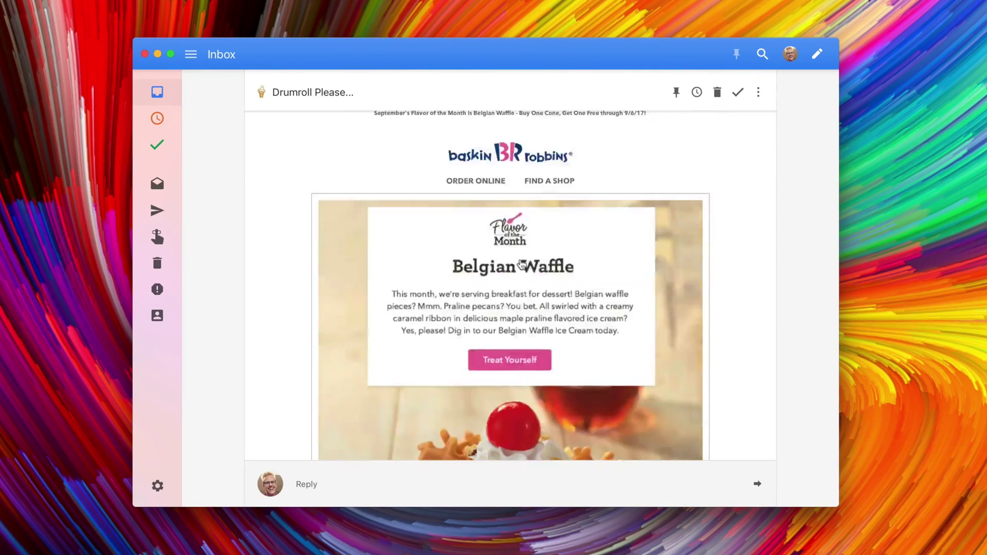
scroll(395, 182, up, 5)
scroll(395, 181, up, 10)
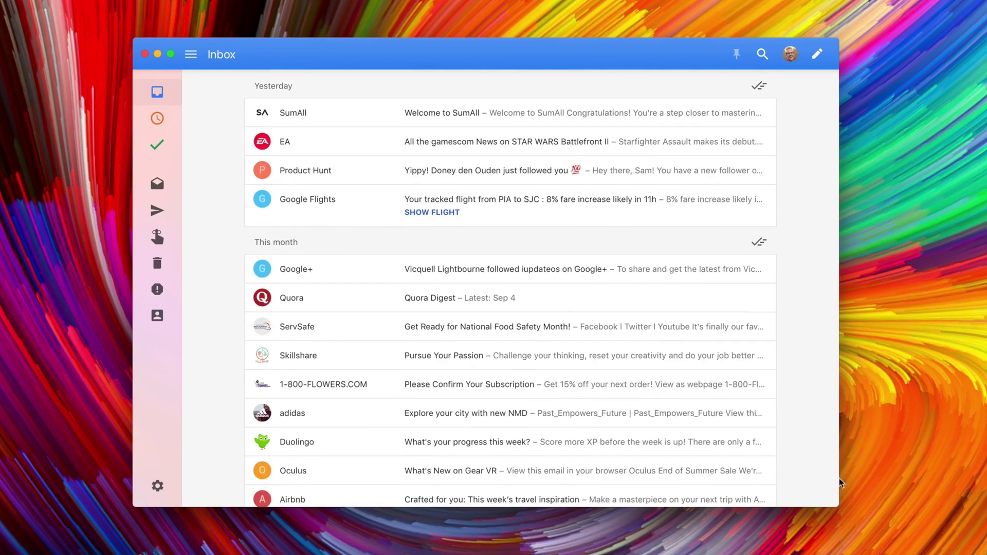
Step: Draft an email to a frequent contact: subject 'I'm testing out Boxy…', body 'This interface sure is good looking'
mouse_move(812, 91)
click(818, 126)
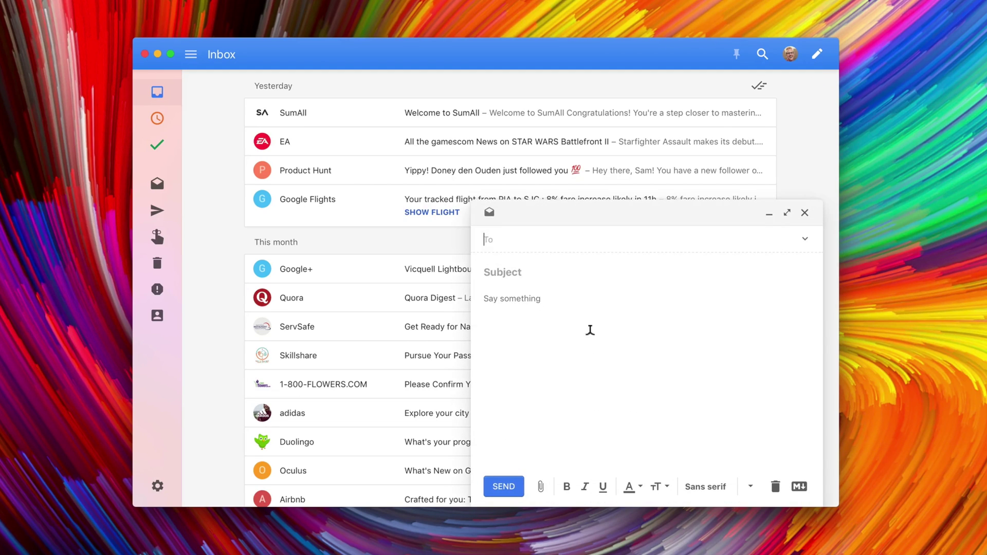
click(540, 259)
text(I)
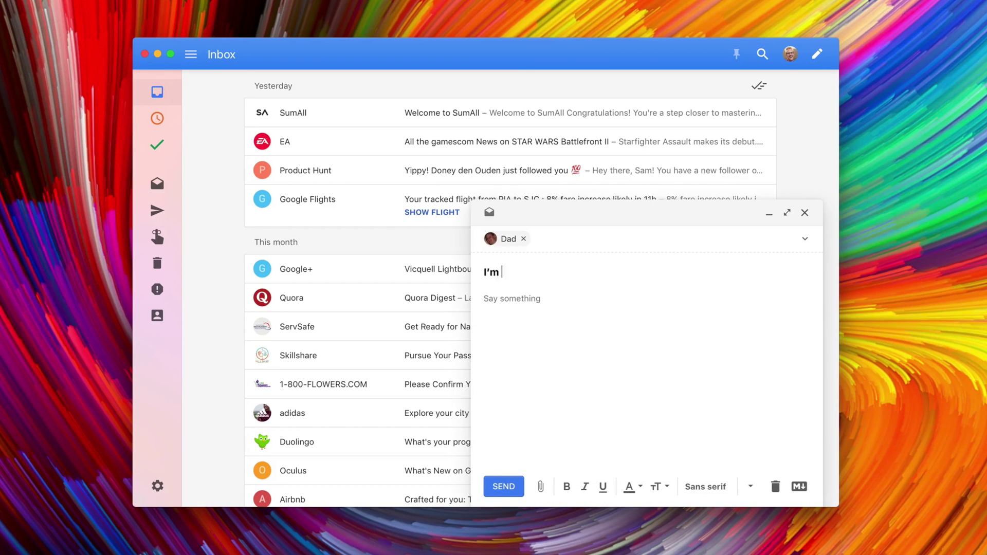
text('m testing out Boxy, a cool email client for the Mac!)
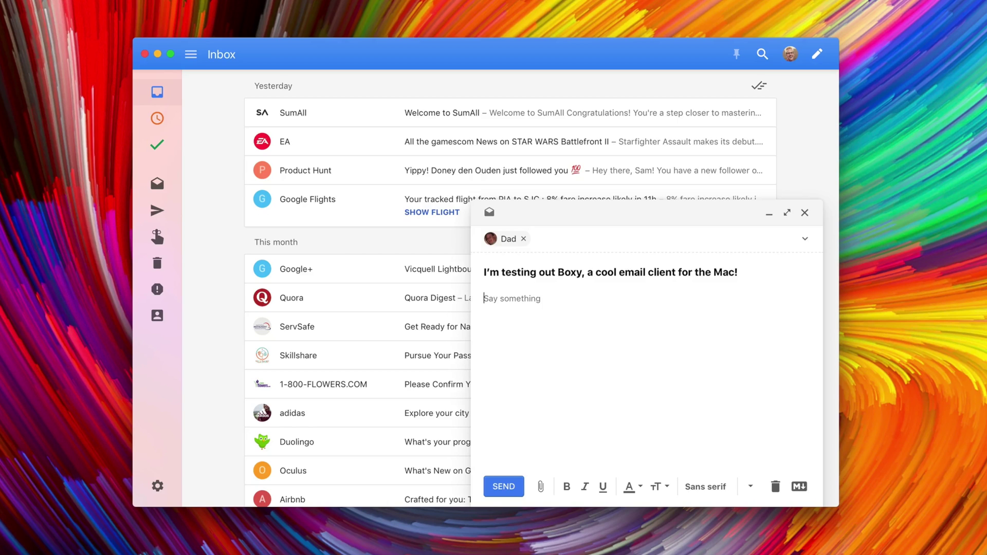
text(This interface sure is good loo)
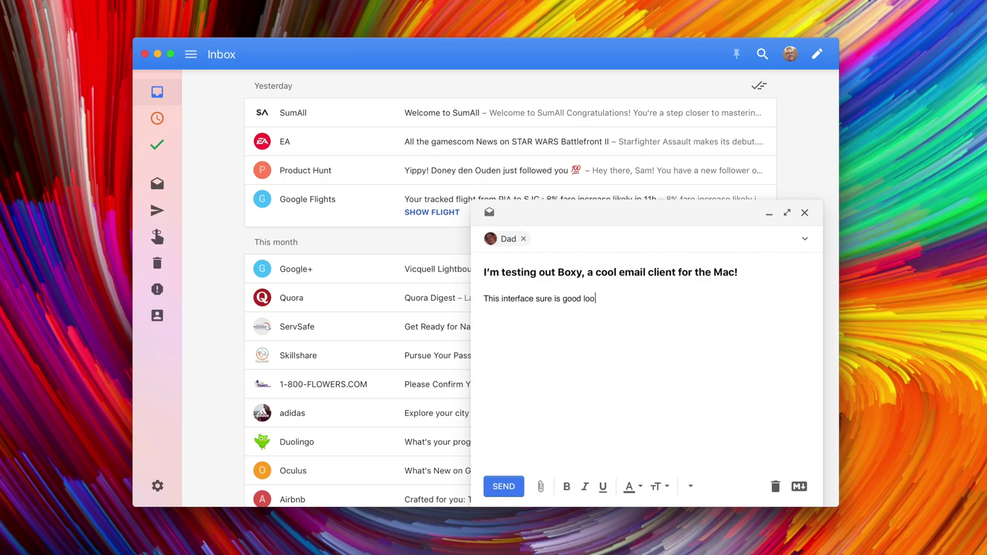
text(king)
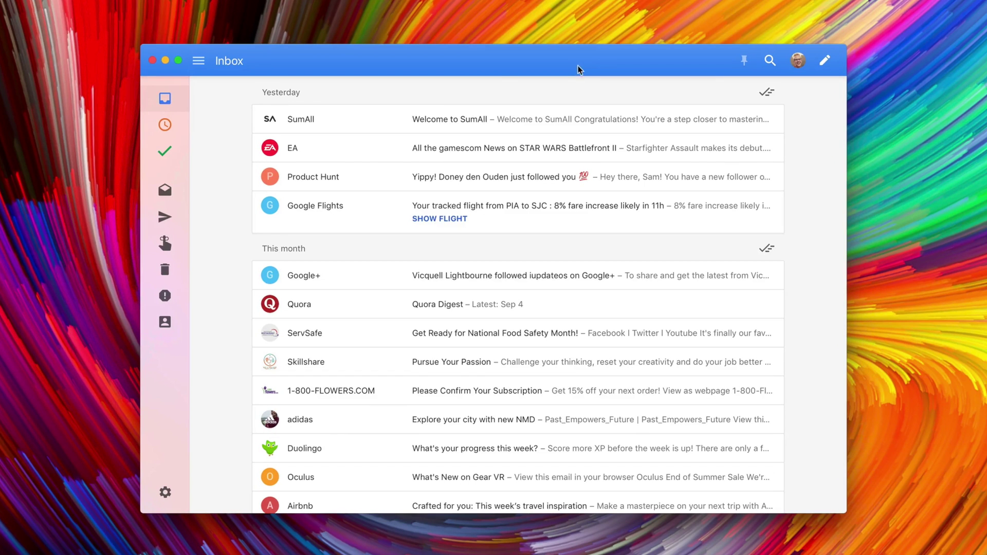
Step: Mark the SumAll email done, snooze the EA email until tomorrow, and dismiss the snooze tip
mouse_move(733, 125)
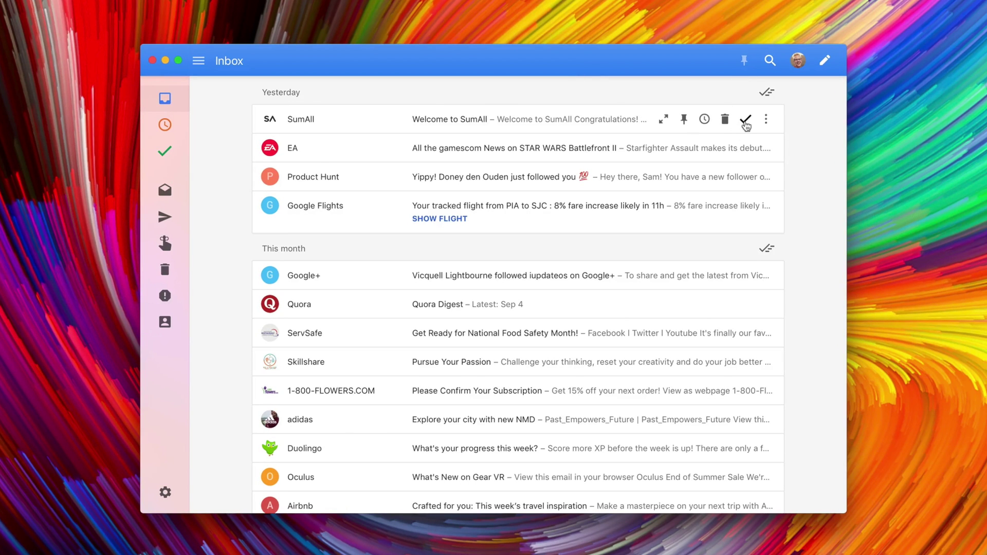
click(745, 120)
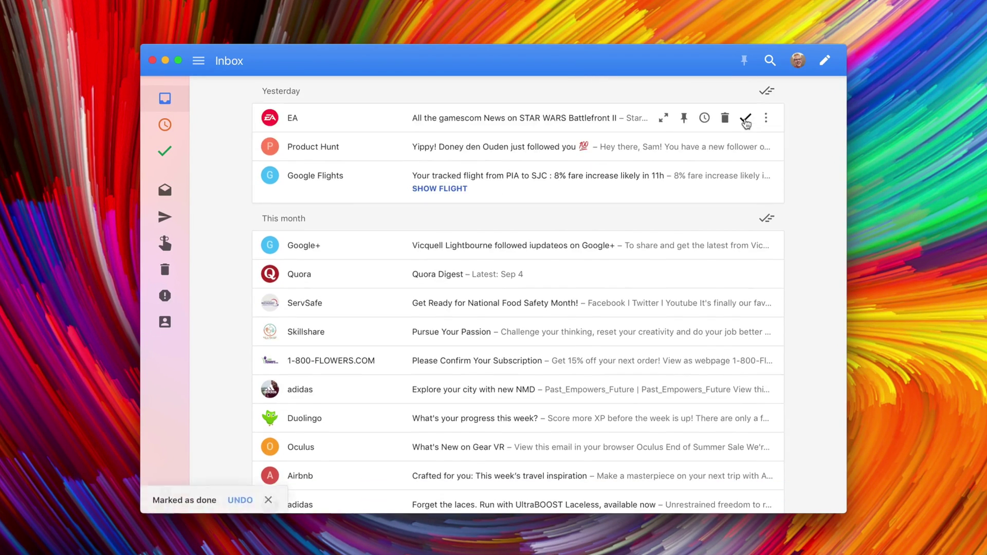
click(704, 119)
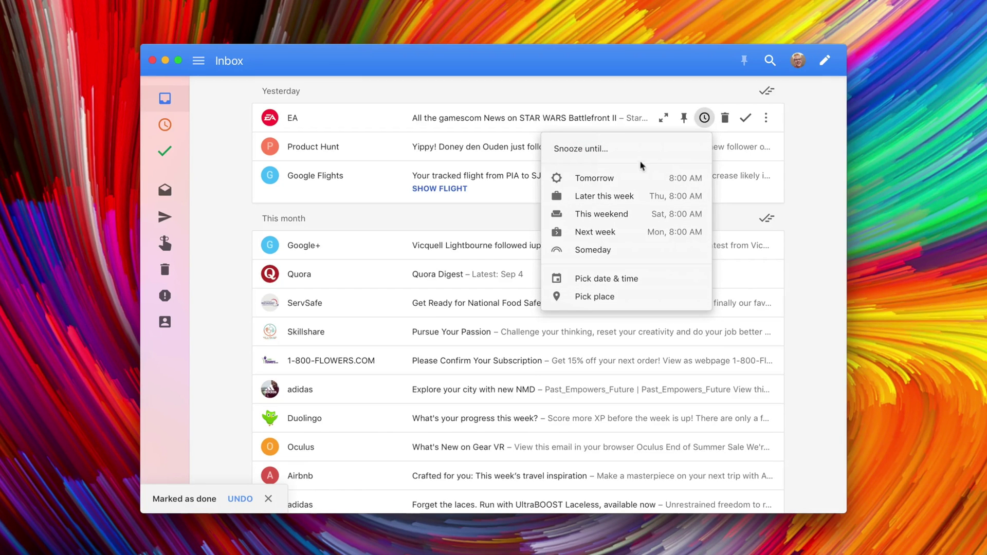
click(634, 178)
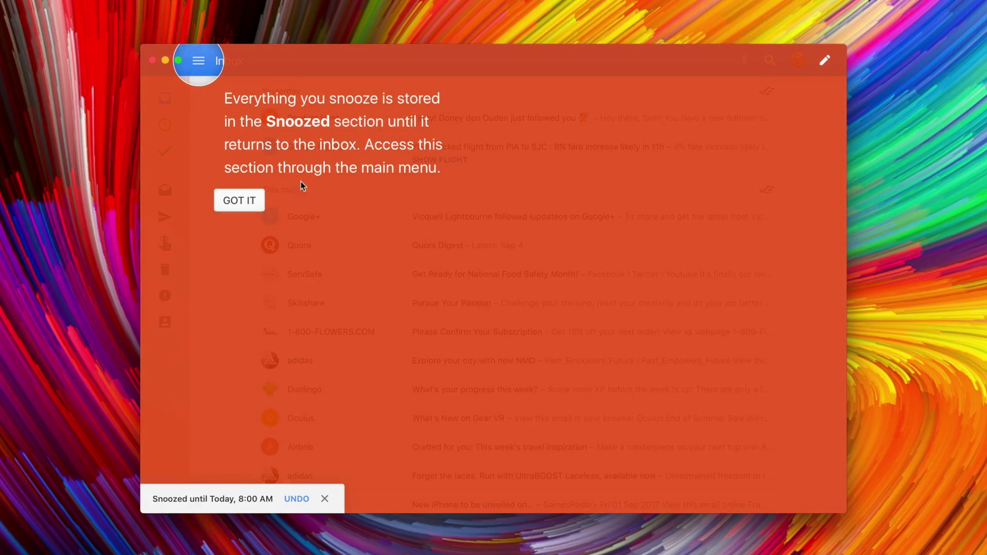
click(239, 200)
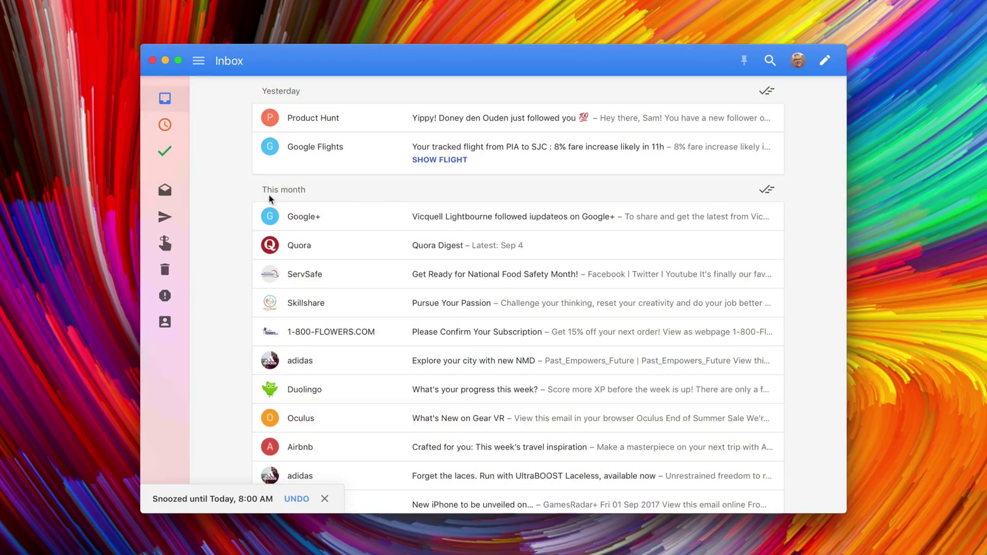
Step: Mark Product Hunt done and snooze the Google Flights email until this weekend
click(746, 119)
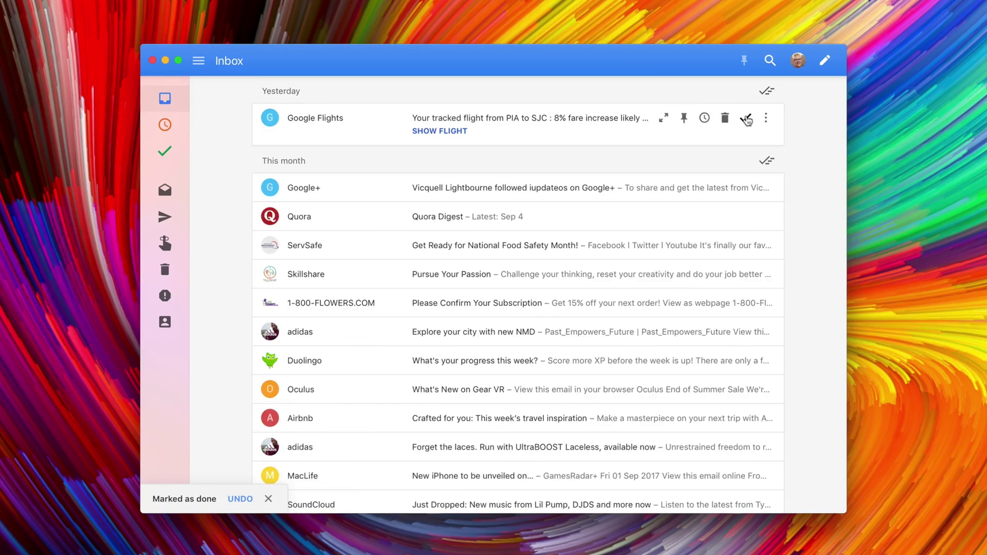
click(704, 118)
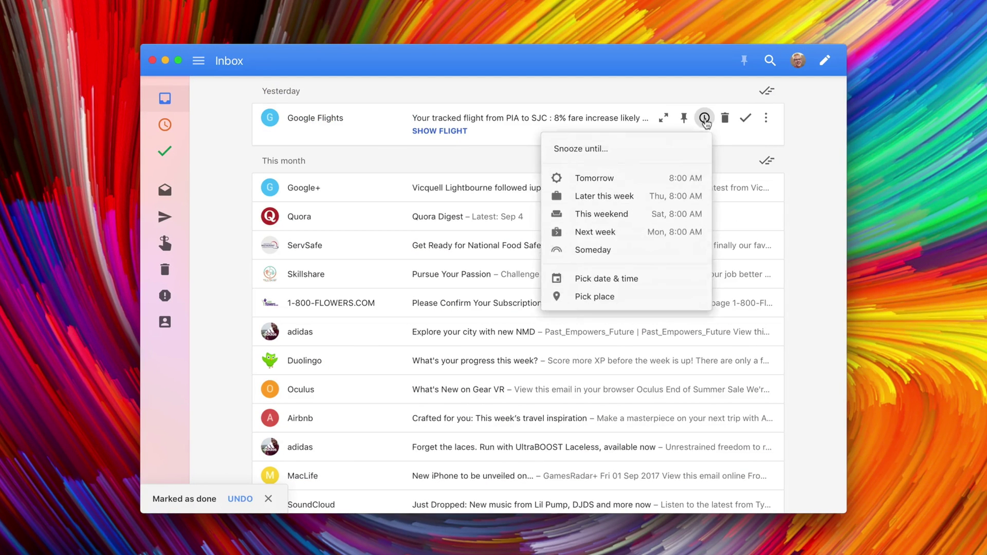
click(637, 217)
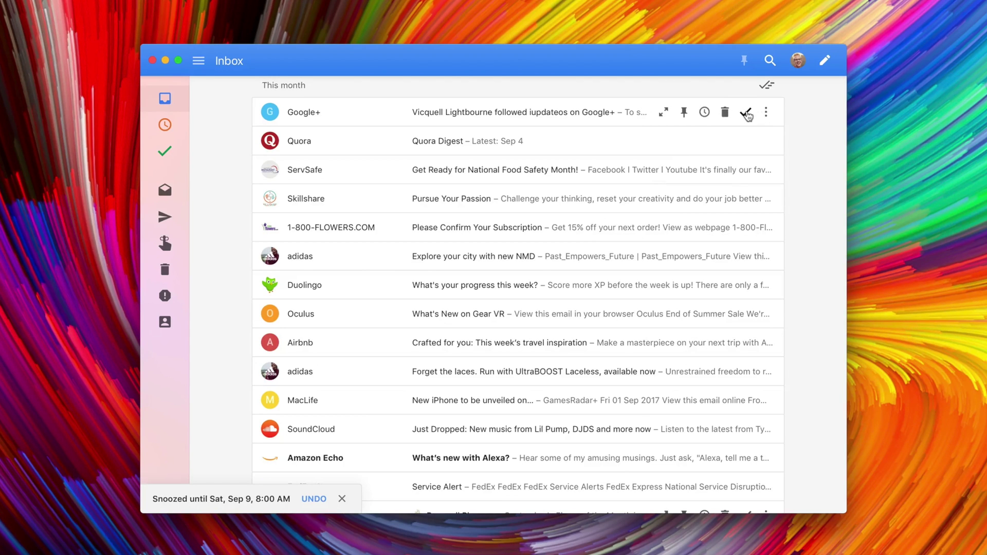
Step: Mark the Google+, Quora Digest and ServSafe emails as done
click(745, 114)
click(693, 116)
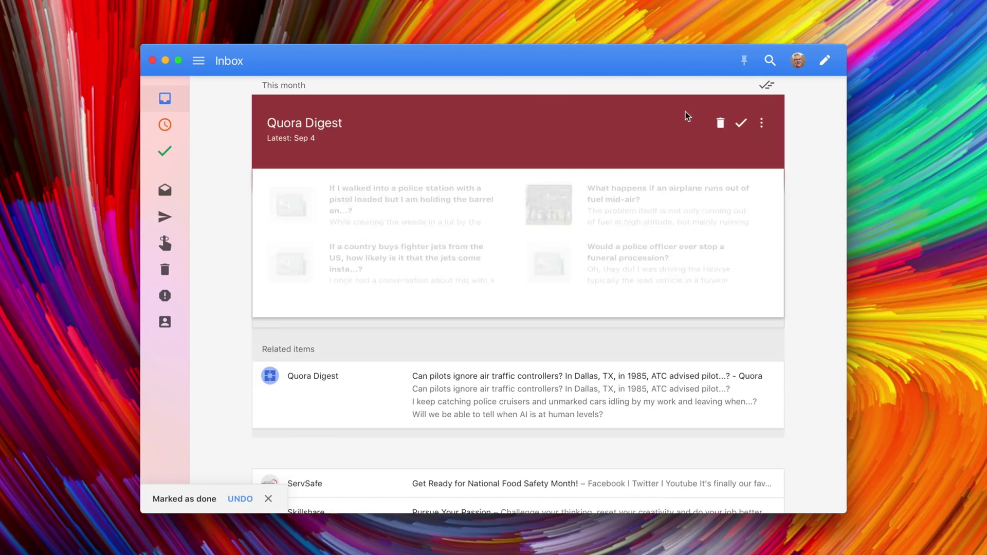
click(748, 129)
click(541, 110)
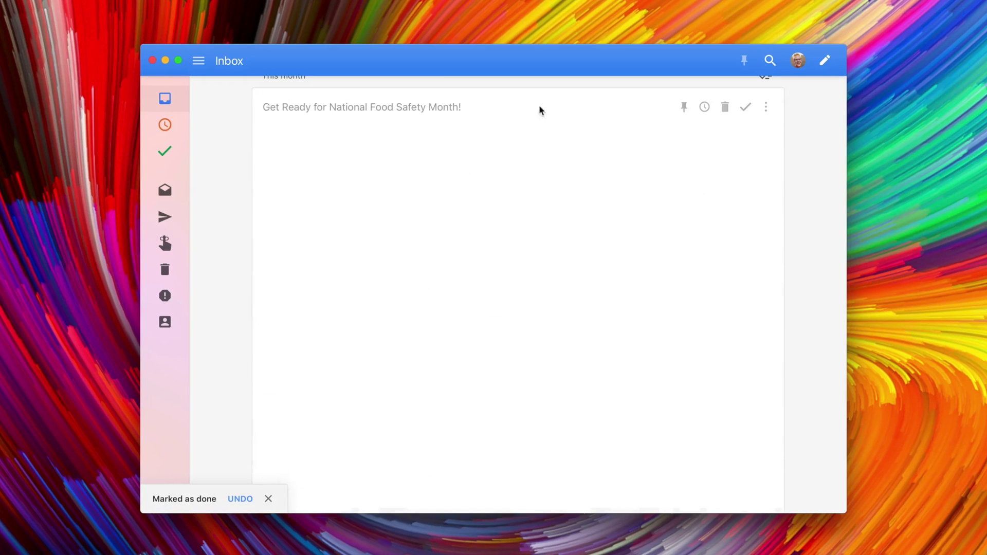
click(745, 107)
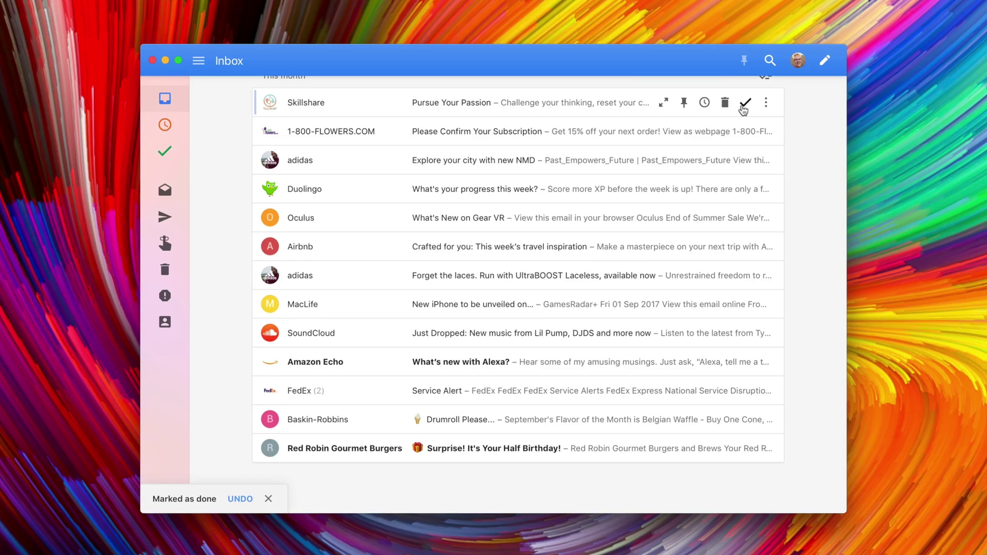
Step: Mark Skillshare, 1-800-FLOWERS, adidas NMD and the next top email as done
click(744, 108)
click(746, 107)
click(746, 112)
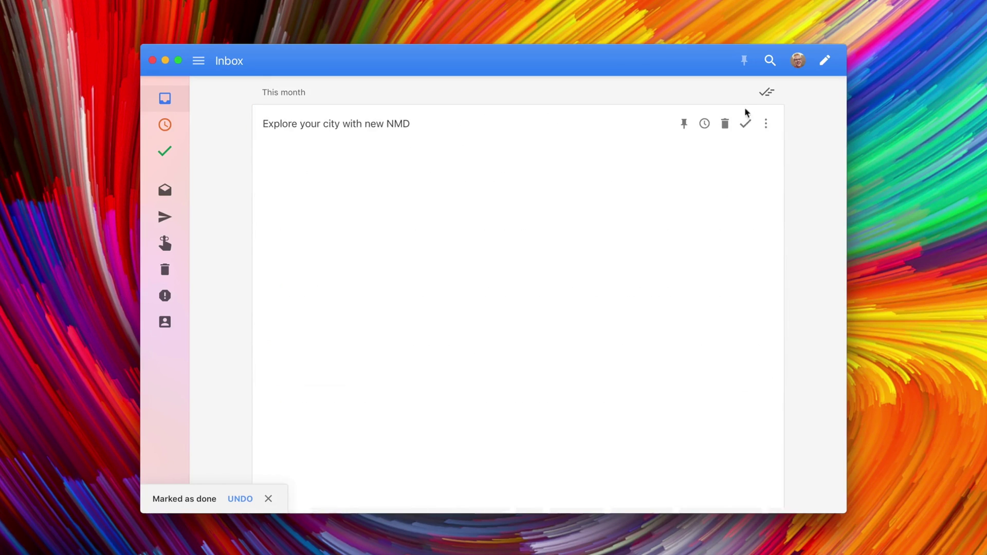
click(746, 123)
click(746, 120)
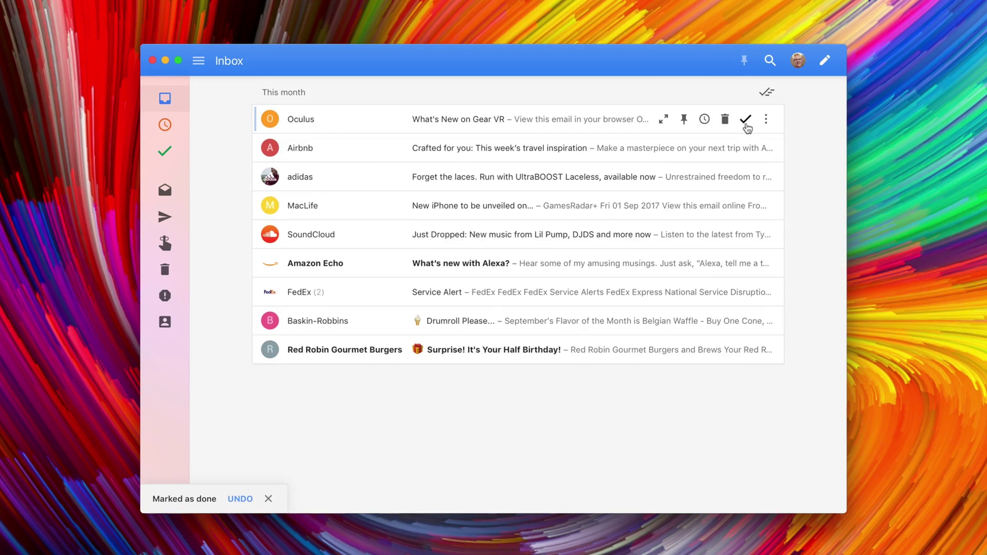
Step: Mark the Oculus email done and move the Airbnb email to [Mailbox]/To Read
click(746, 122)
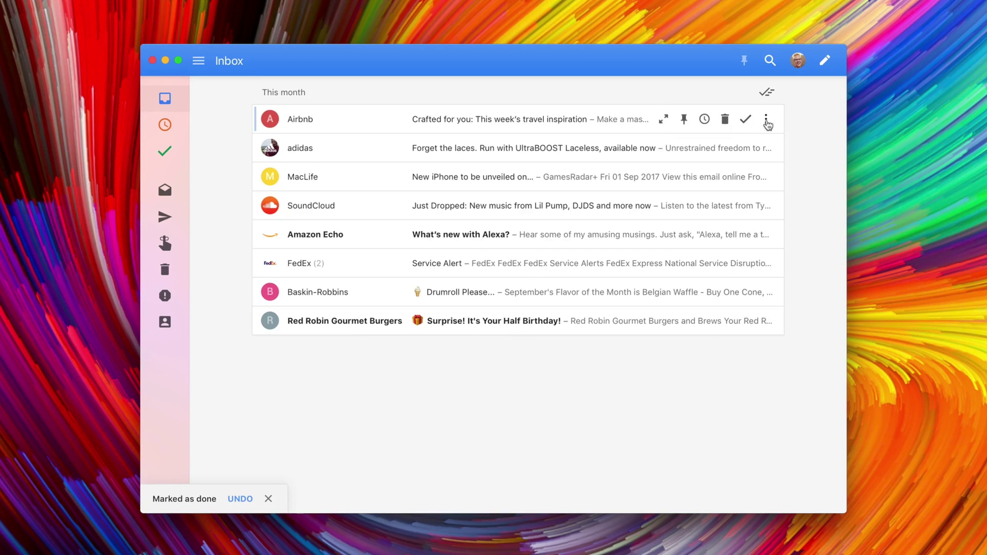
click(766, 121)
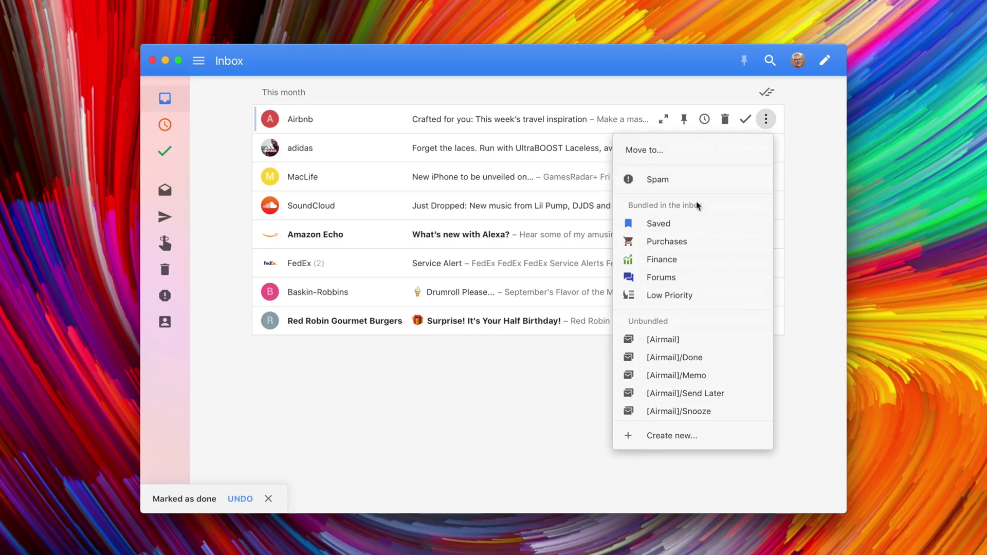
scroll(695, 252, down, 4)
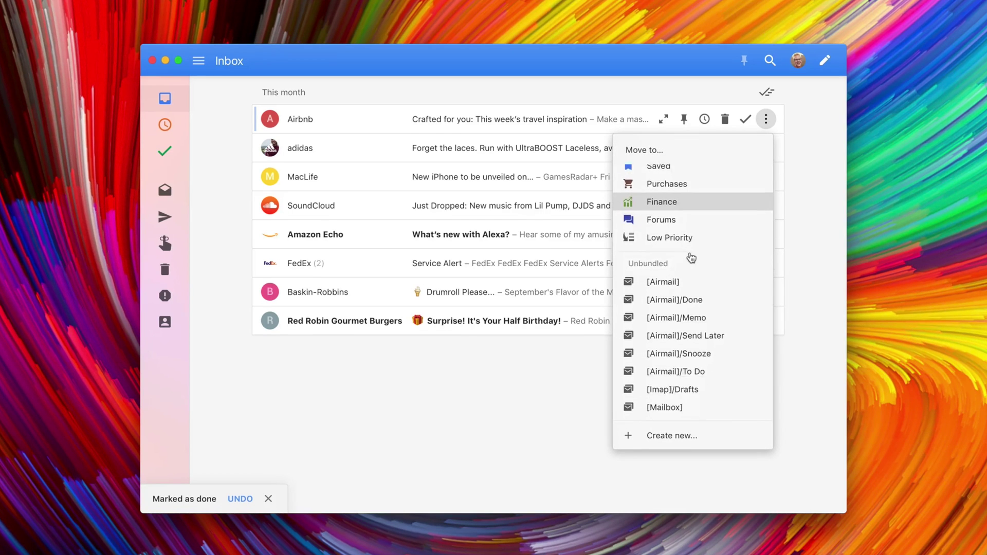
scroll(693, 257, down, 5)
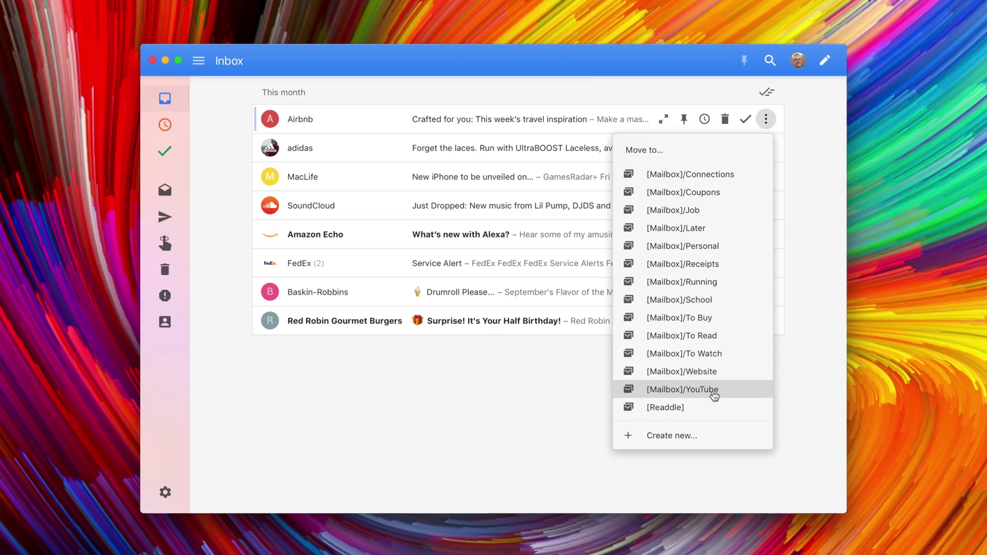
click(709, 336)
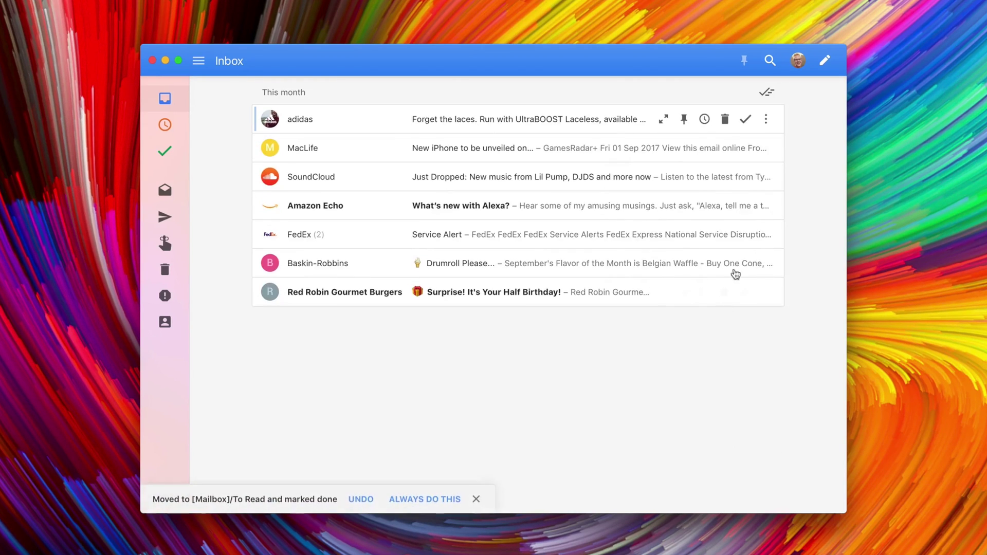
Step: Mark adidas UltraBOOST, MacLife, SoundCloud and Amazon Echo done, then open the Red Robin email
click(749, 121)
click(749, 122)
click(749, 121)
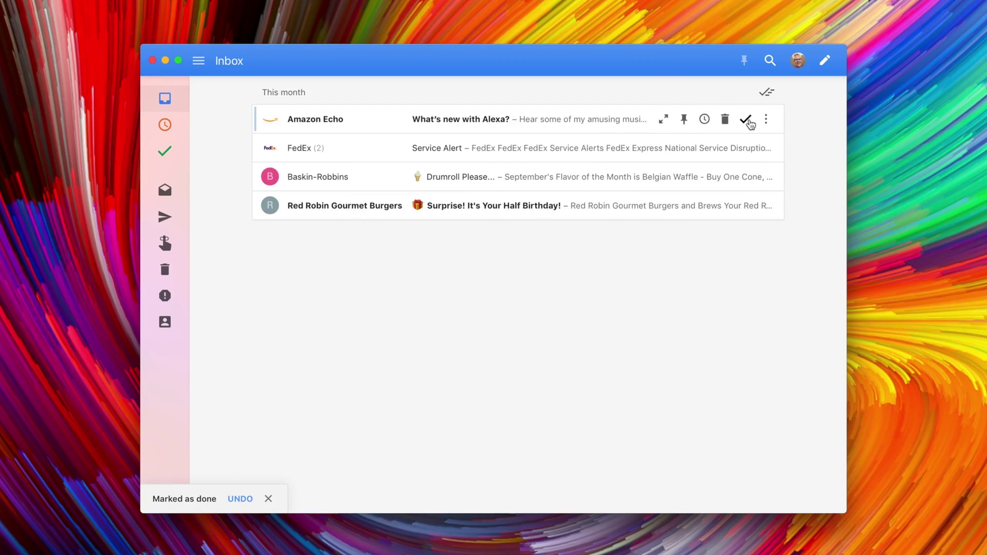
click(748, 121)
click(547, 185)
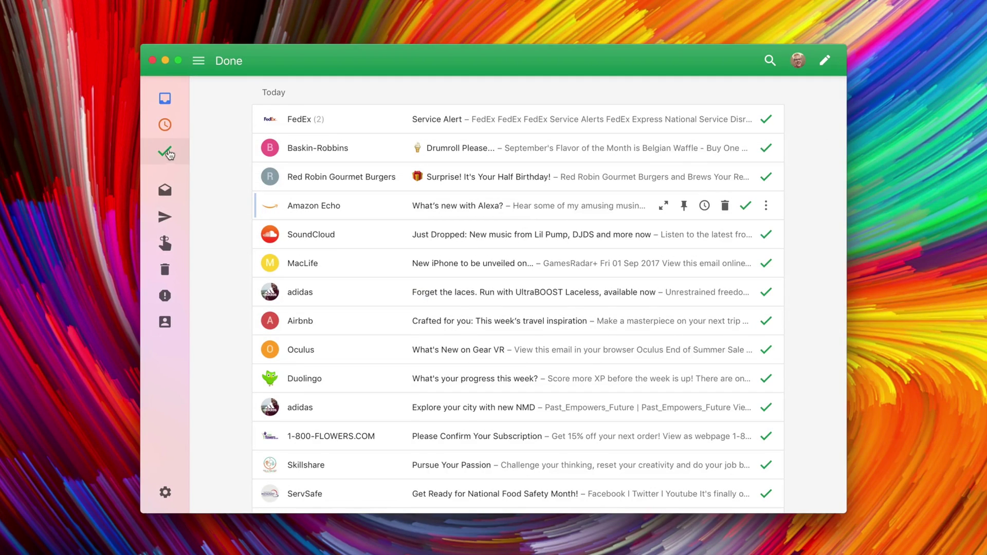
Step: Browse the Inbox and Done sections via the expanded sidebar, ending in Reminders
click(202, 65)
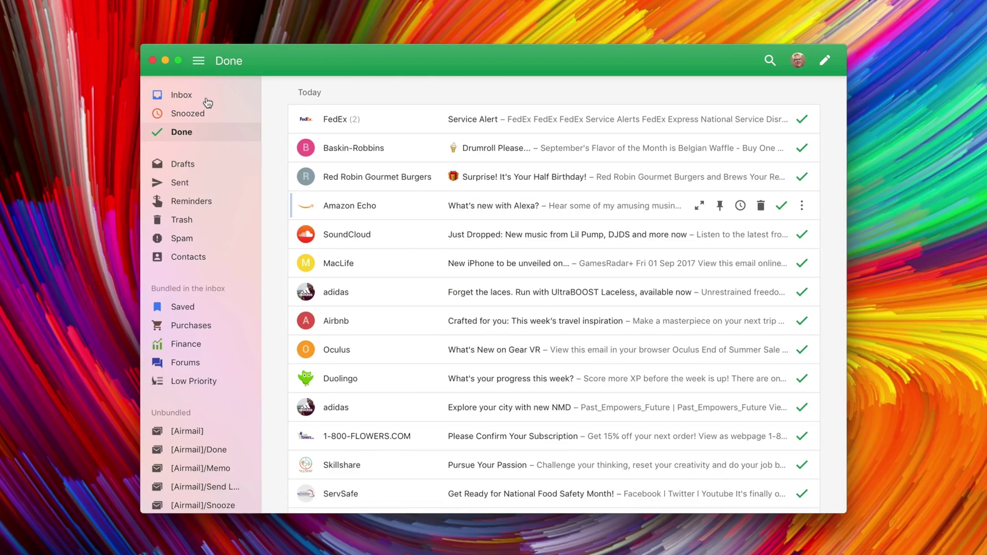
click(183, 95)
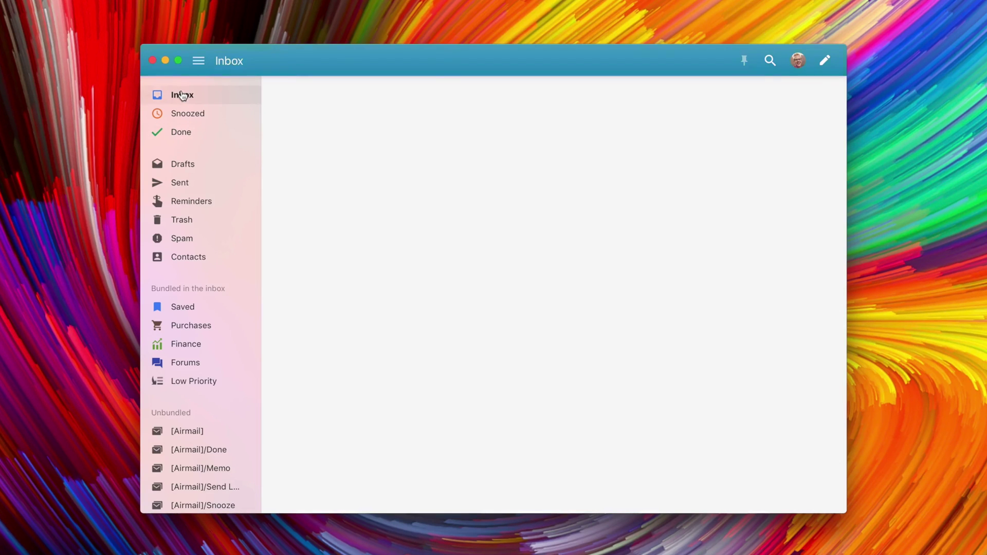
click(200, 134)
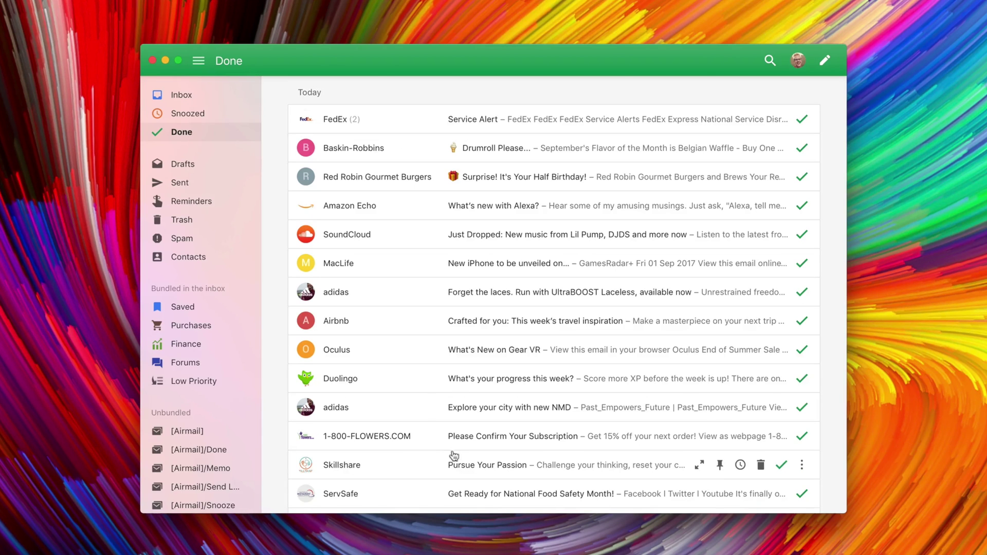
click(199, 62)
click(200, 62)
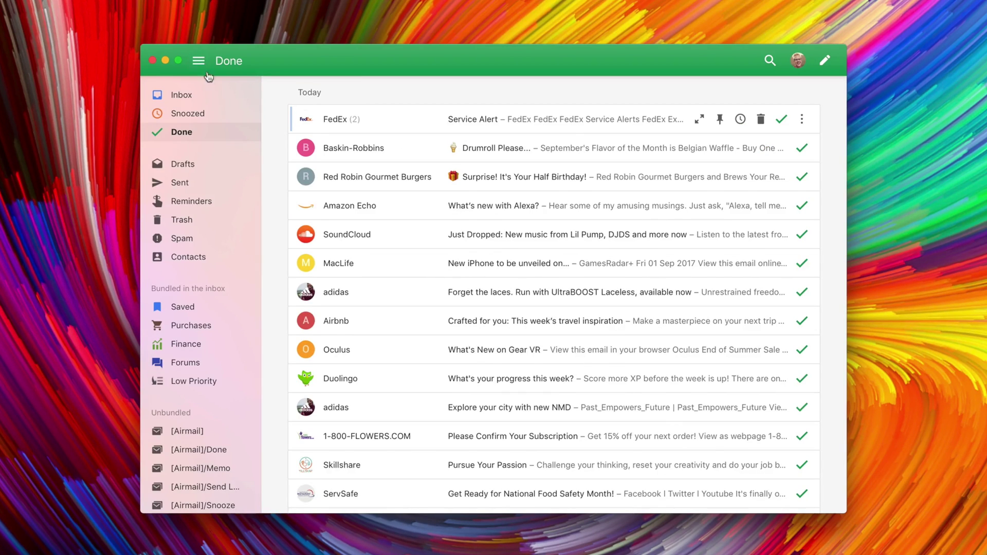
click(193, 200)
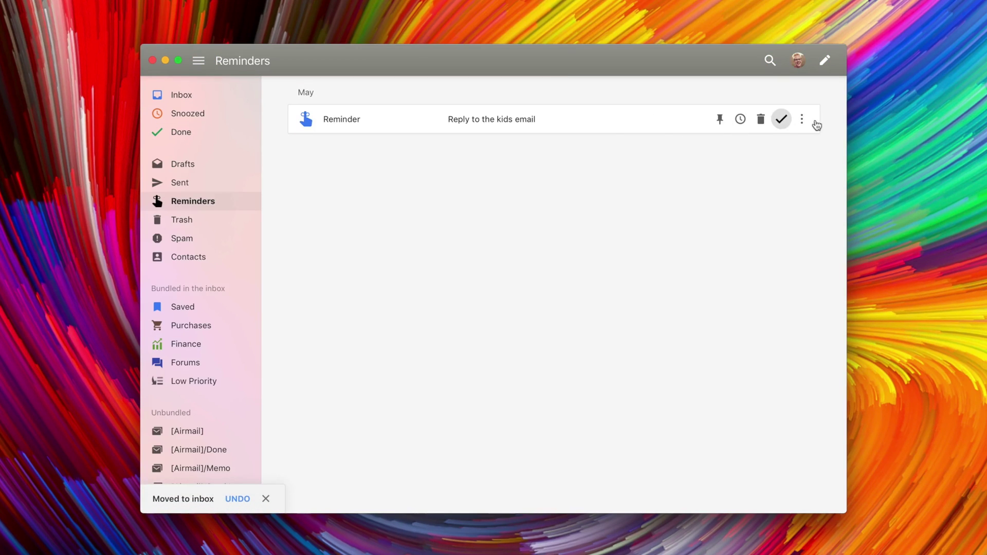
Step: Edit and save the 'Reply to the kids email' reminder, then mark it done
click(802, 121)
click(548, 117)
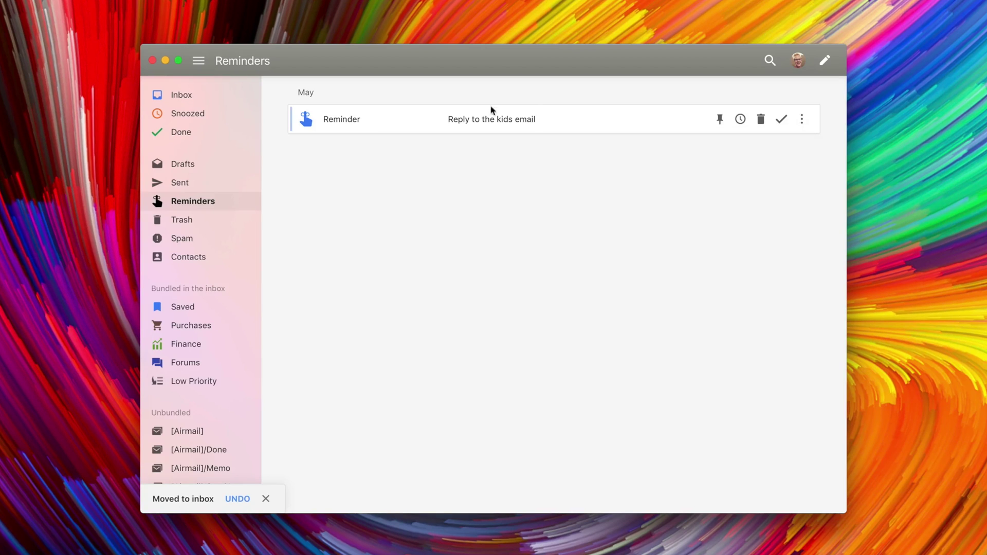
click(485, 107)
click(788, 165)
click(781, 119)
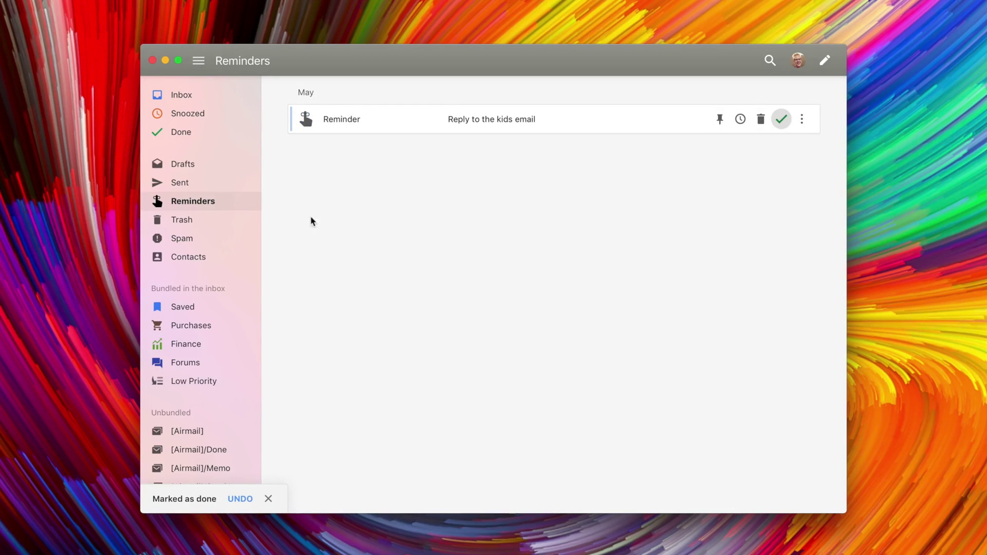
click(188, 207)
Step: Look through the Purchases, Finance, Forums and Low Priority bundles
scroll(180, 297, down, 1)
scroll(181, 297, down, 15)
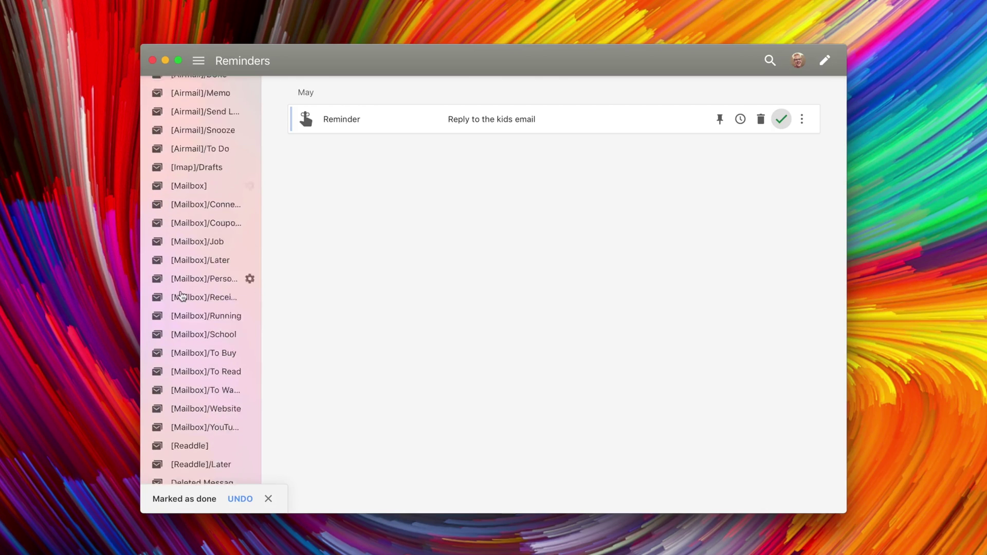
scroll(207, 406, up, 15)
scroll(206, 390, up, 2)
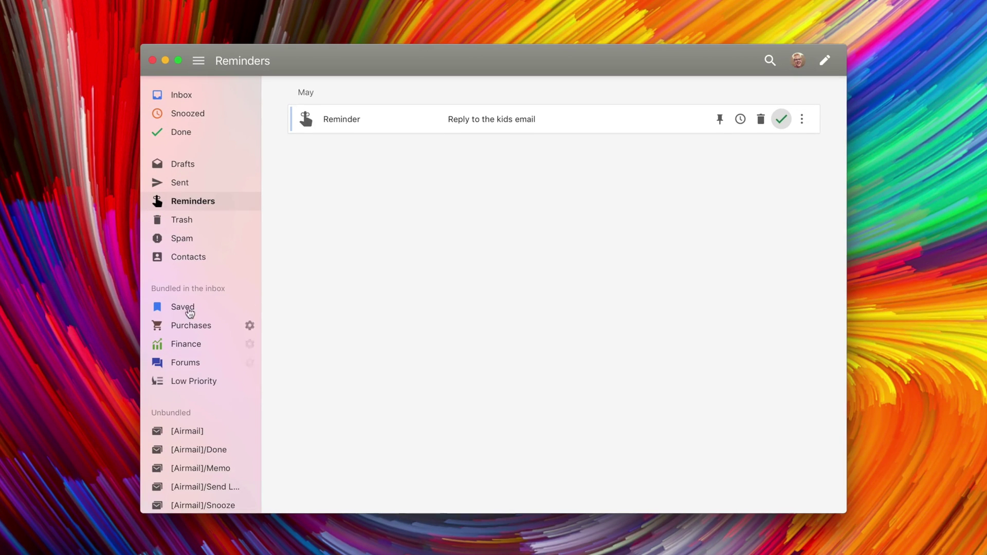
click(194, 327)
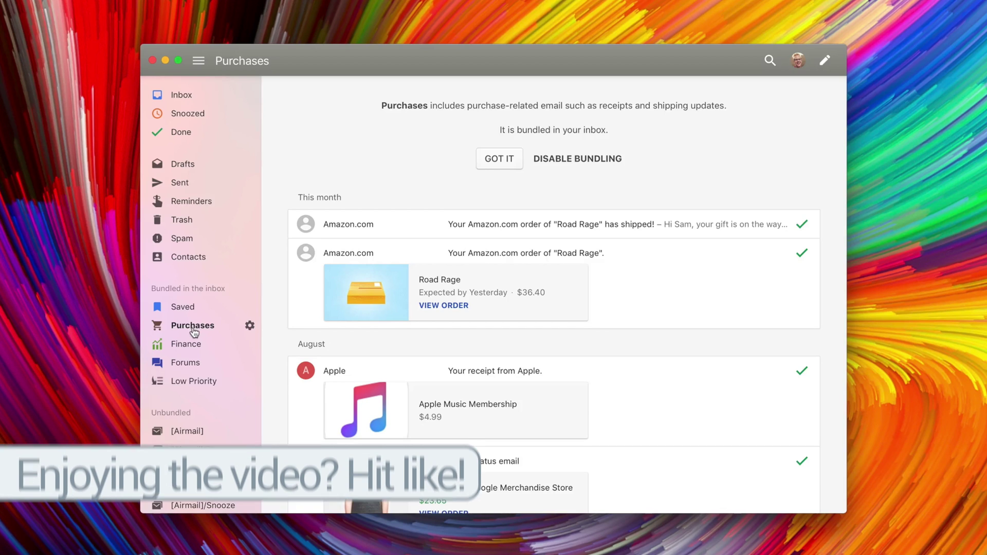
click(193, 346)
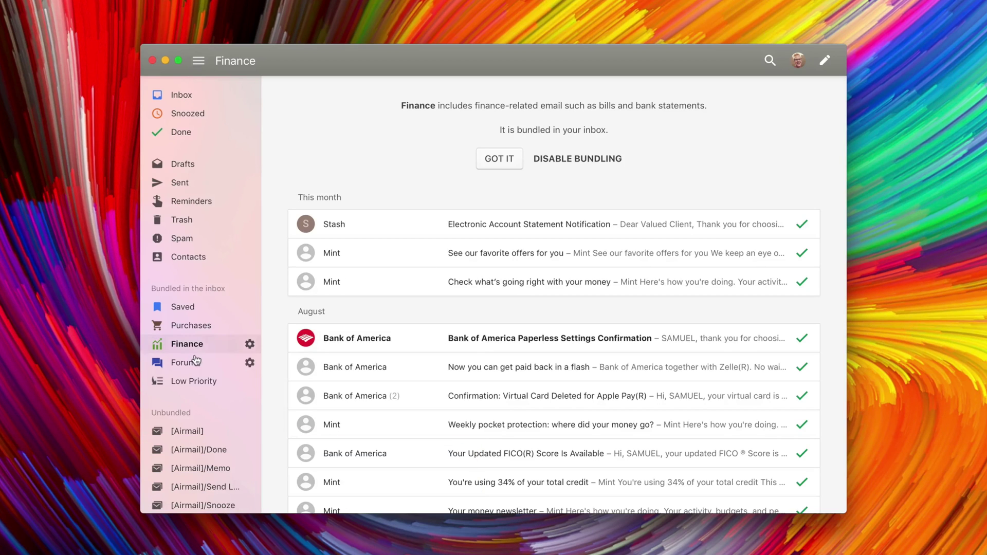
click(195, 364)
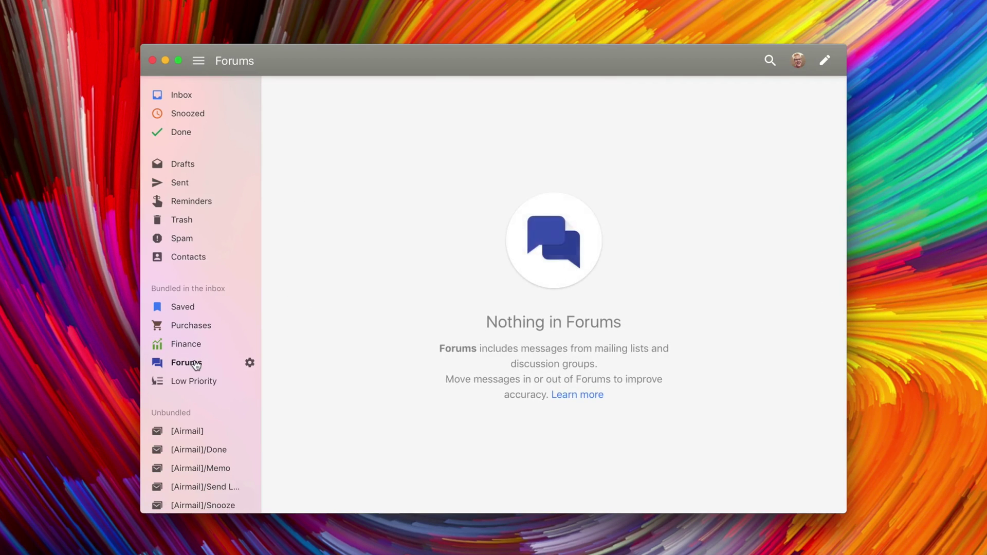
click(199, 382)
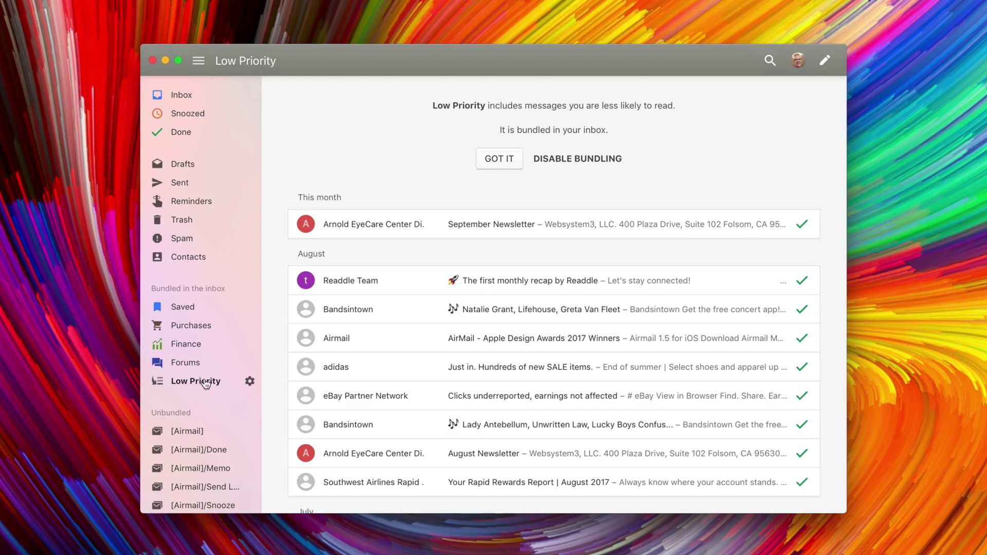
Step: Go back through Forums and Finance to Purchases and disable its bundling
click(199, 363)
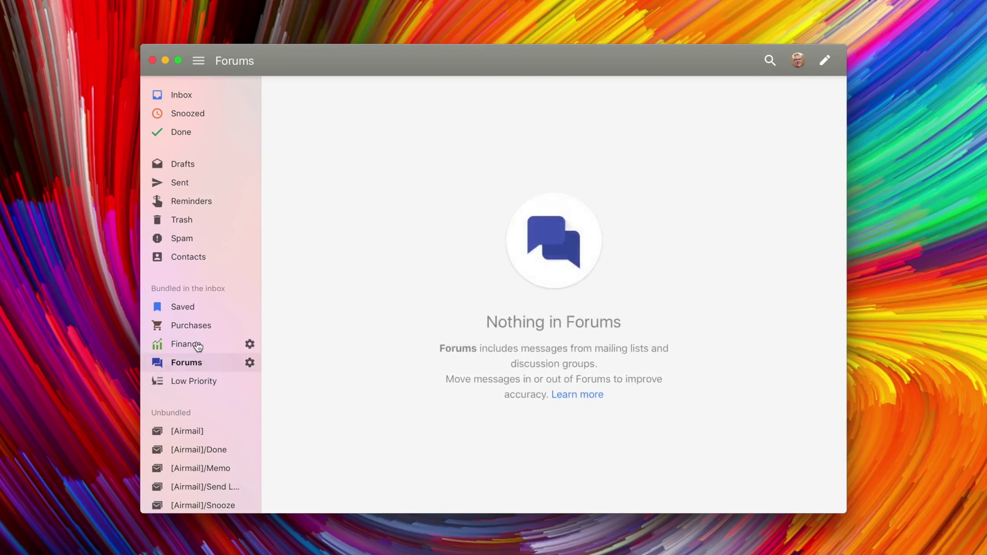
click(196, 344)
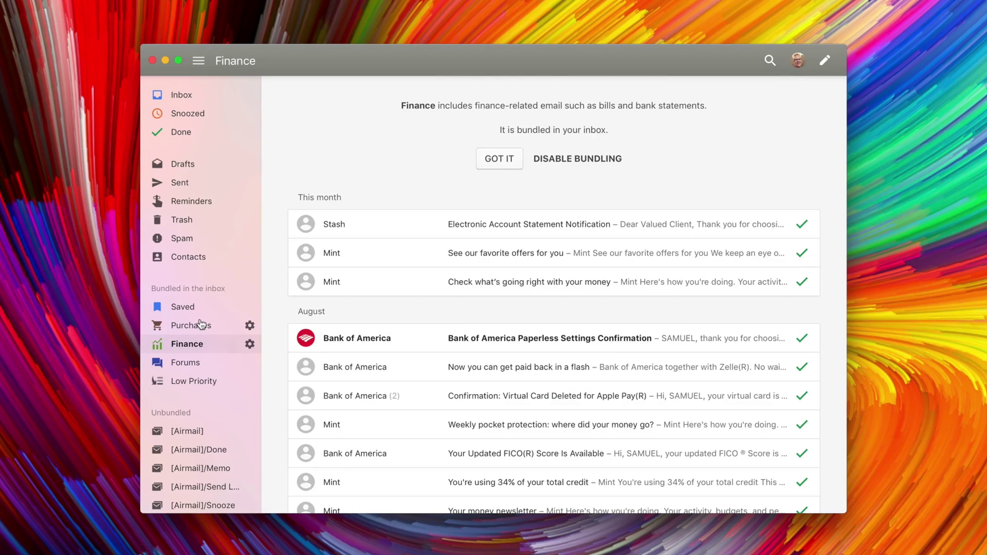
click(200, 323)
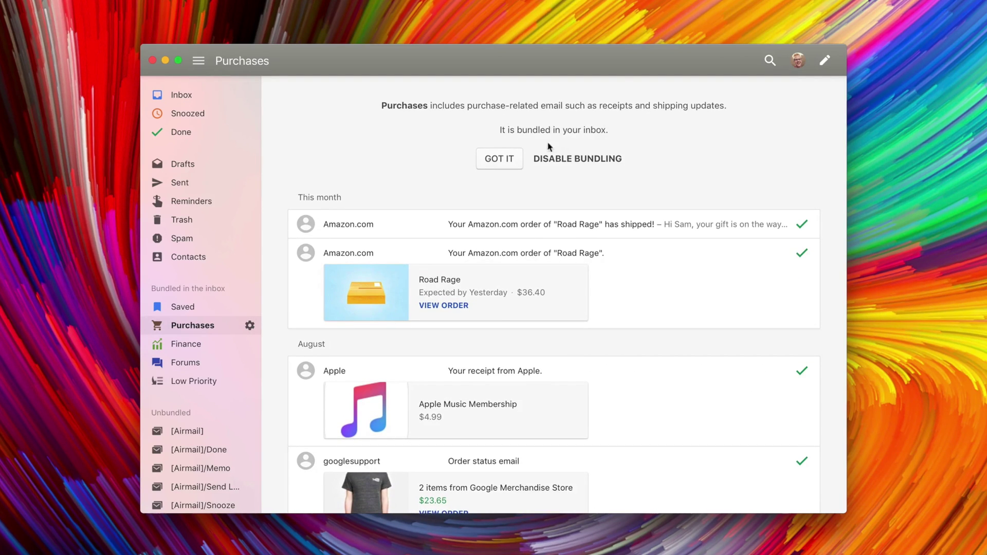
click(571, 163)
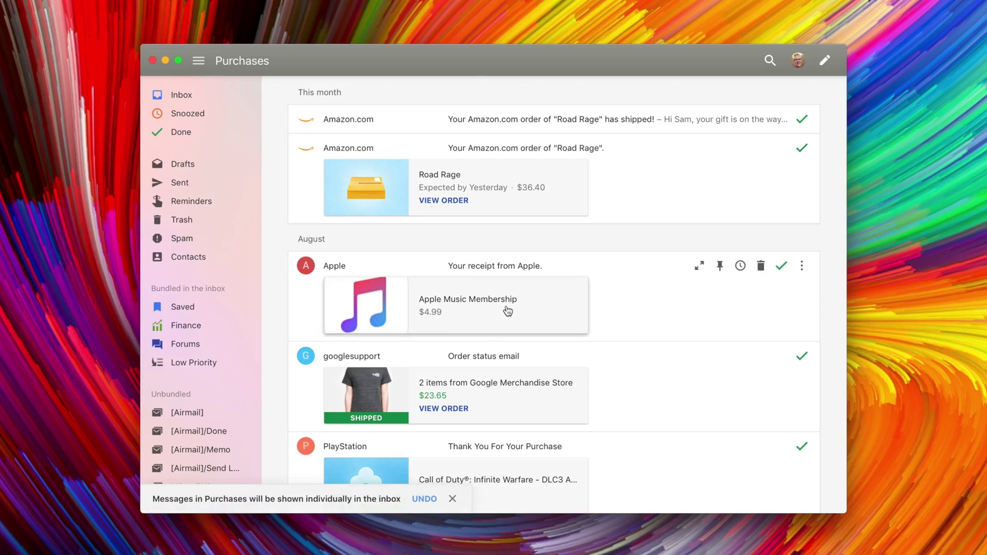
scroll(188, 363, down, 15)
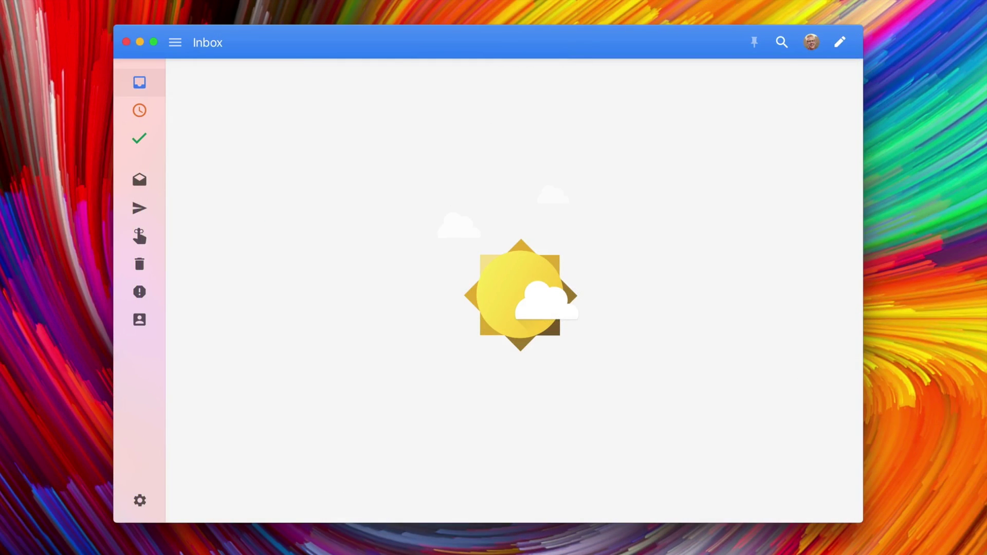
Step: In Settings, toggle app notifications and step through each connected account's notification options
key(super+comma)
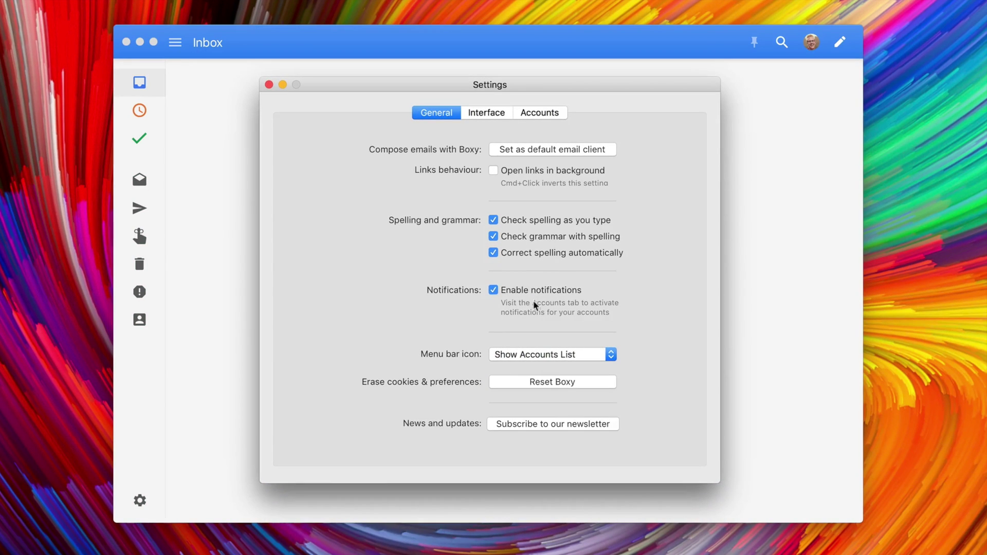
click(493, 290)
click(532, 117)
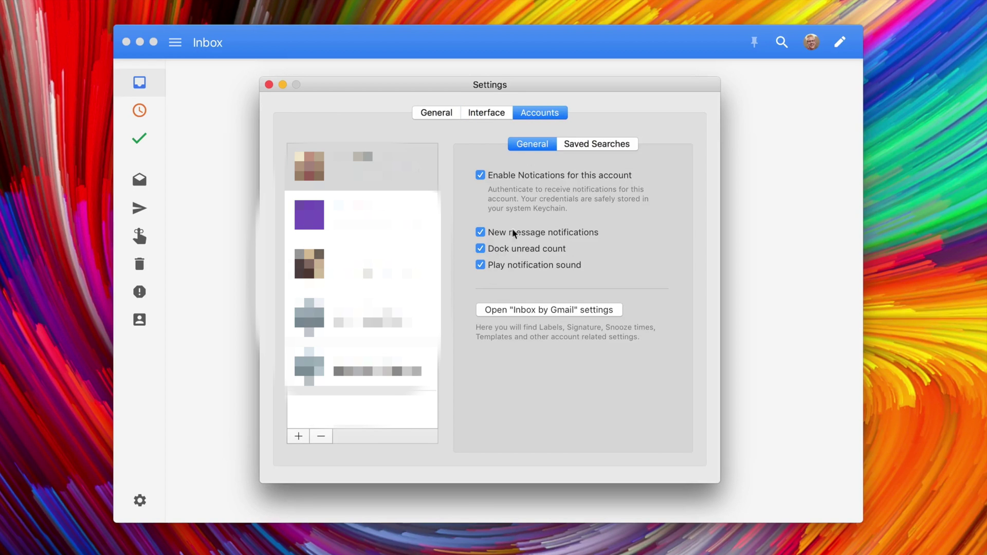
click(481, 176)
key(Down)
key(Down)
key(Down)
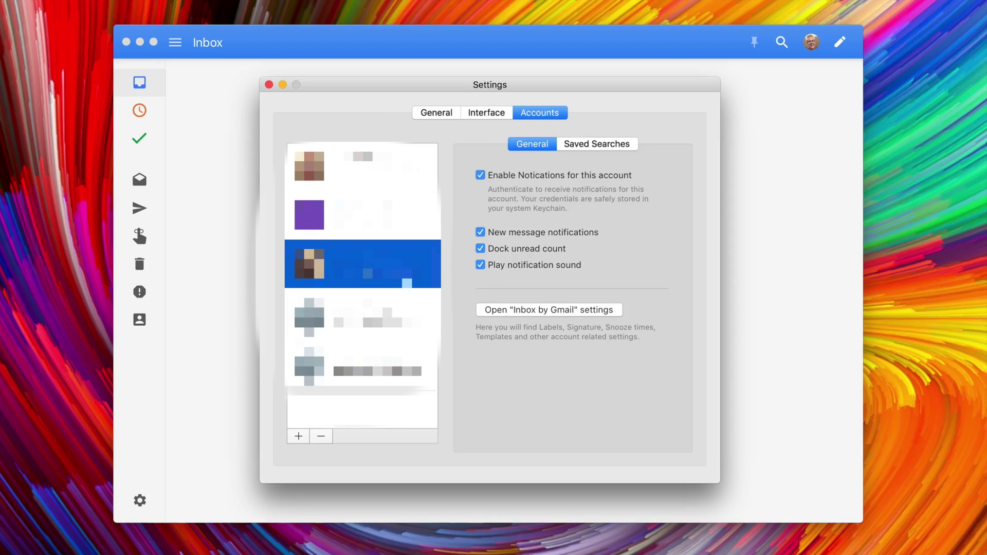
key(Down)
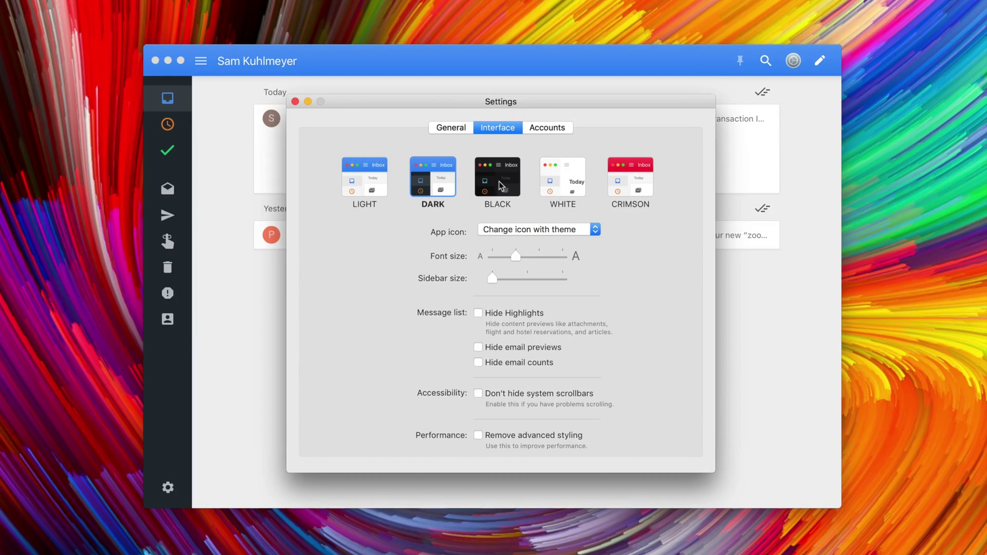
Step: Cycle the theme through Black, Light, Dark, Black and White, finishing on Crimson
click(502, 186)
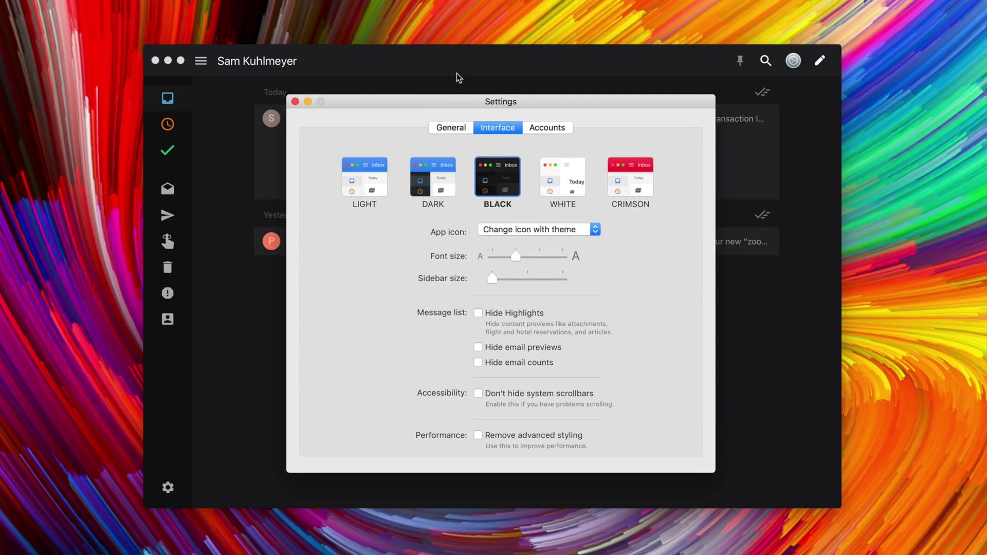
drag(473, 99, 468, 328)
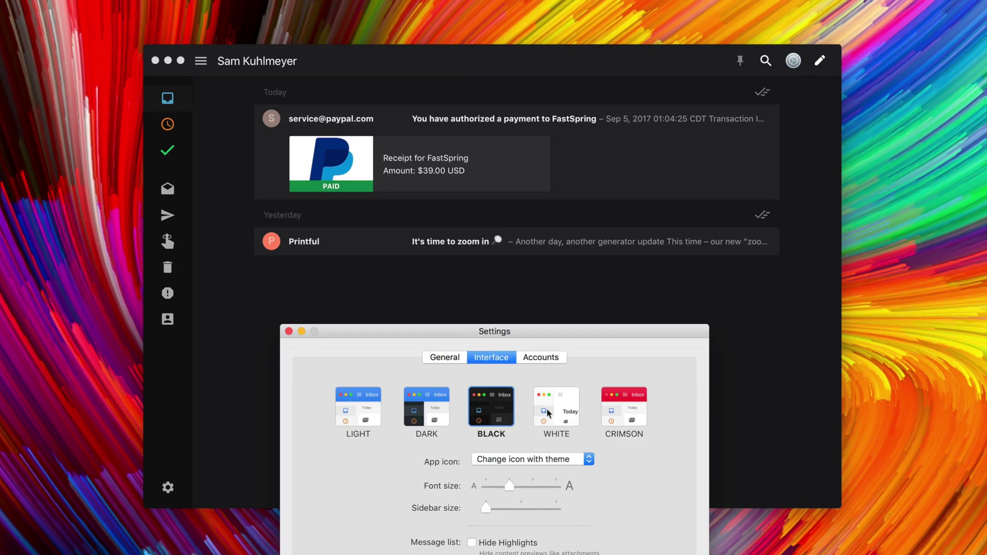
click(362, 404)
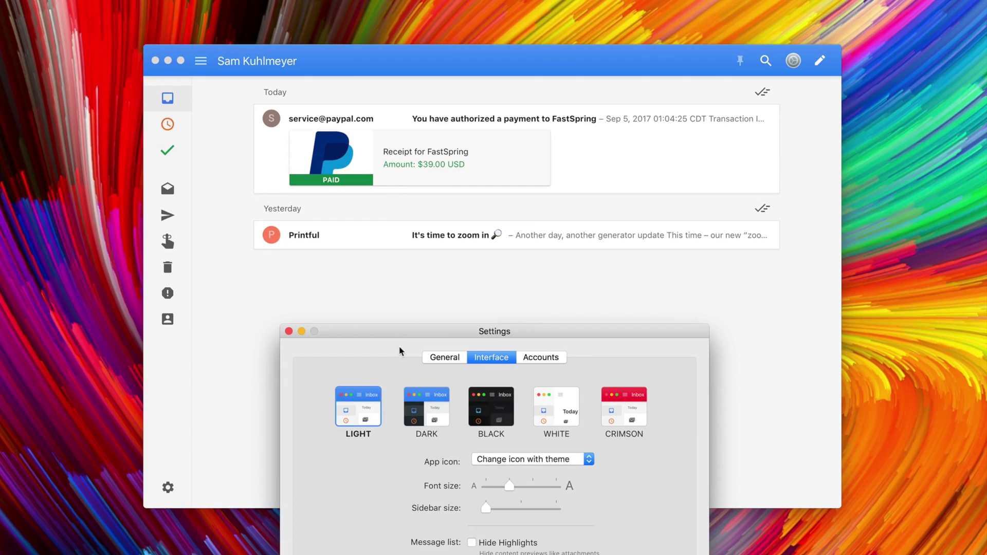
drag(431, 332, 446, 334)
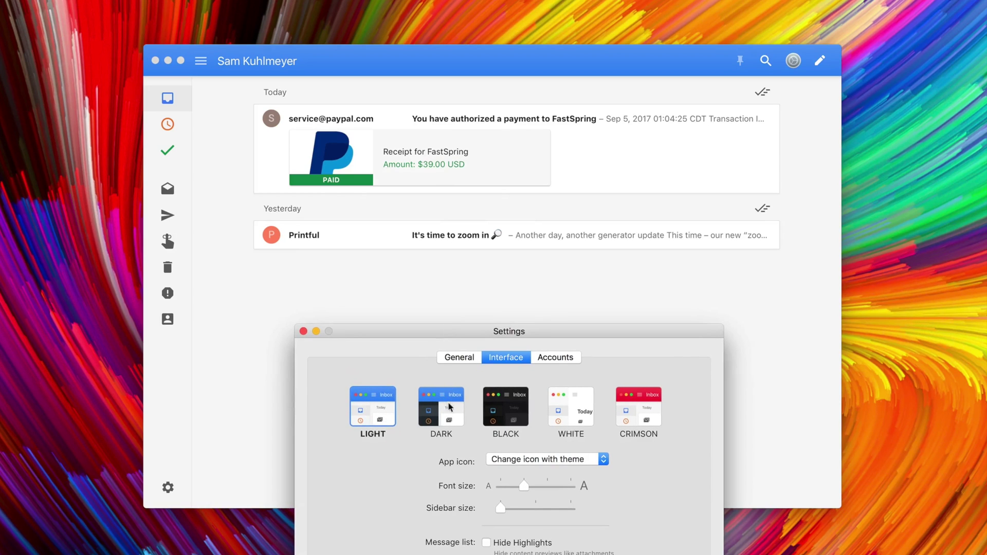
click(448, 412)
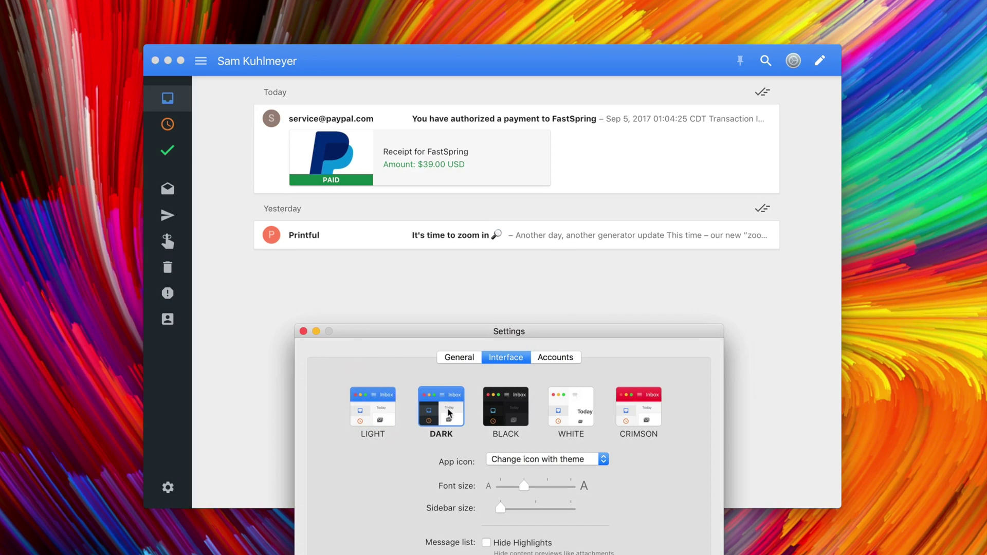
click(509, 419)
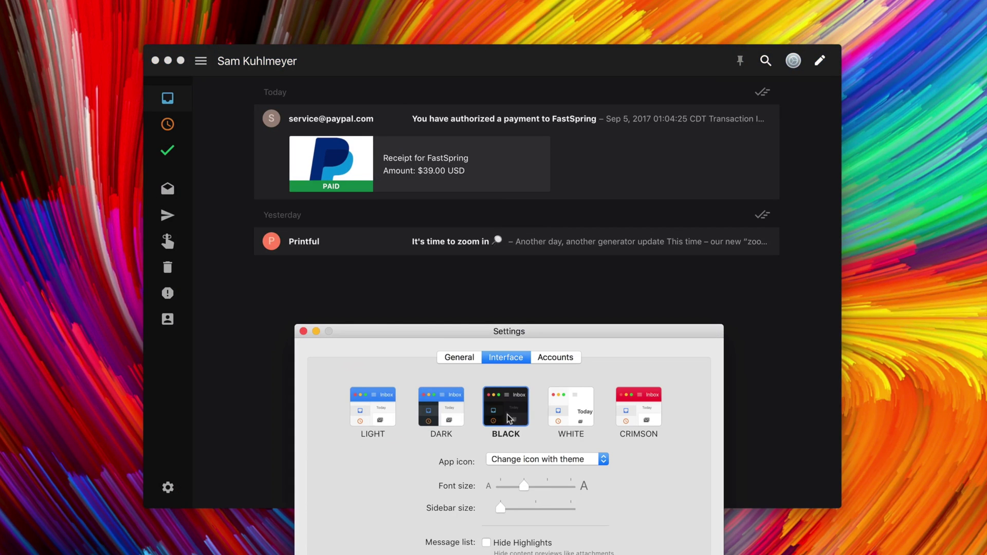
click(574, 412)
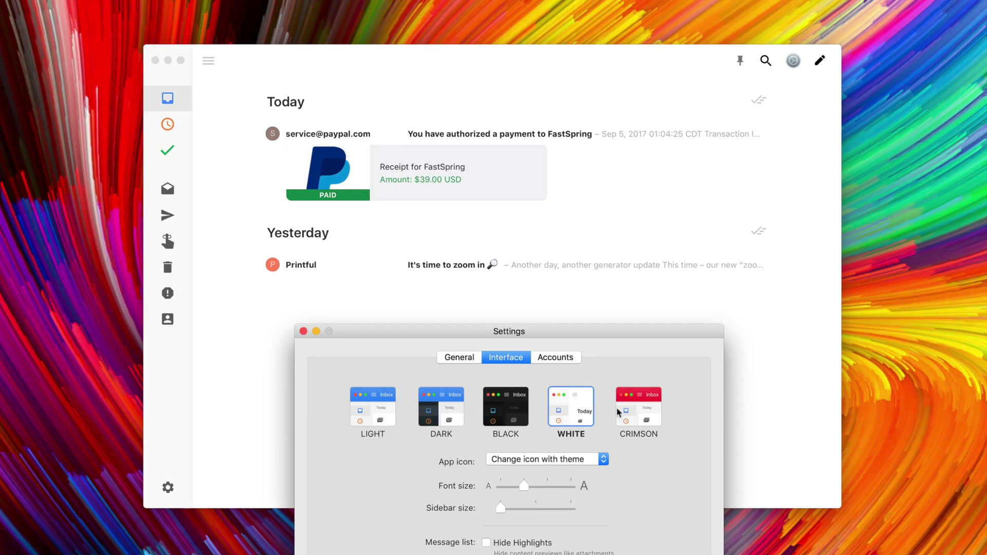
click(640, 409)
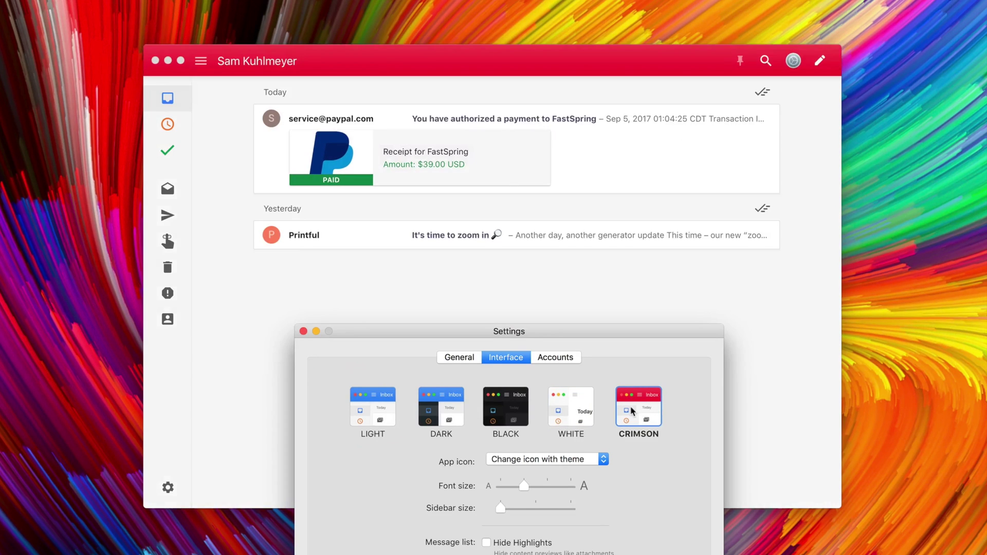
click(440, 62)
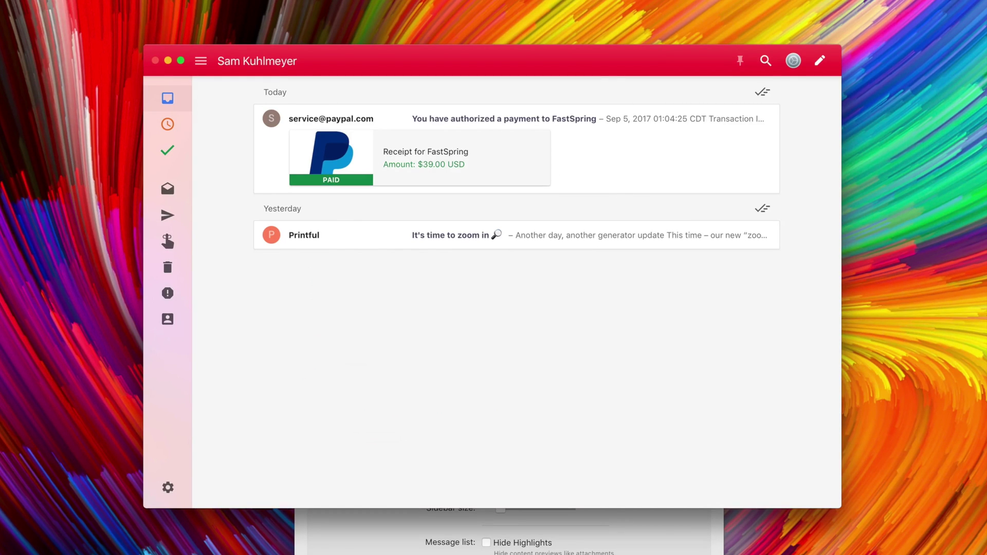
click(518, 530)
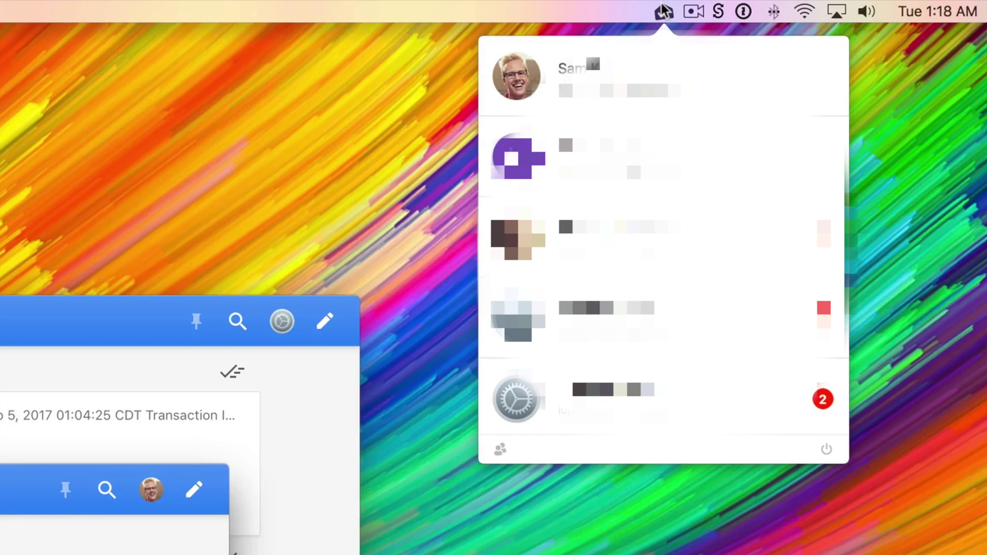
Step: Open account management from the people icon in the menu bar popup
click(500, 450)
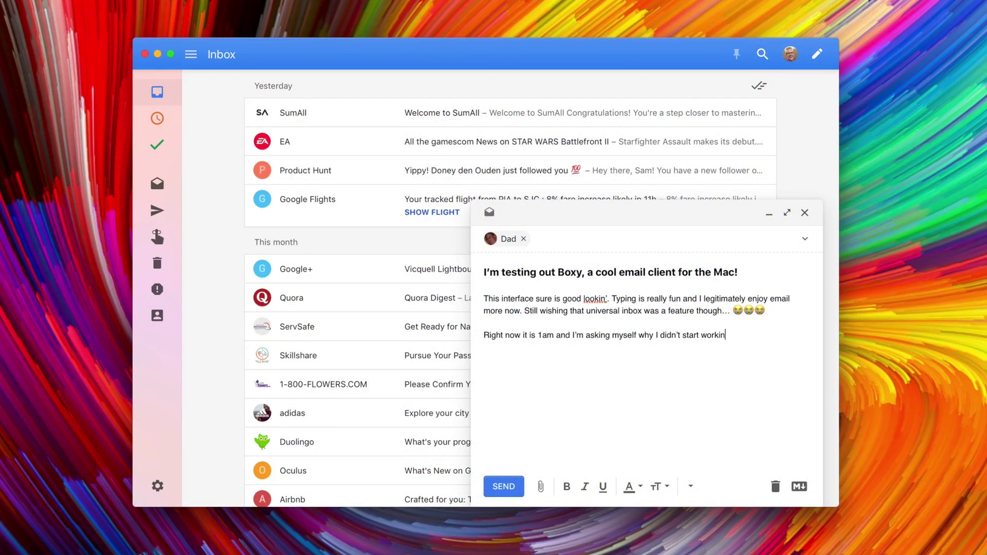
Step: Continue the body about starting the review earlier and a 10:30am commitment preventing sleeping in
text(eview earlier and I have a )
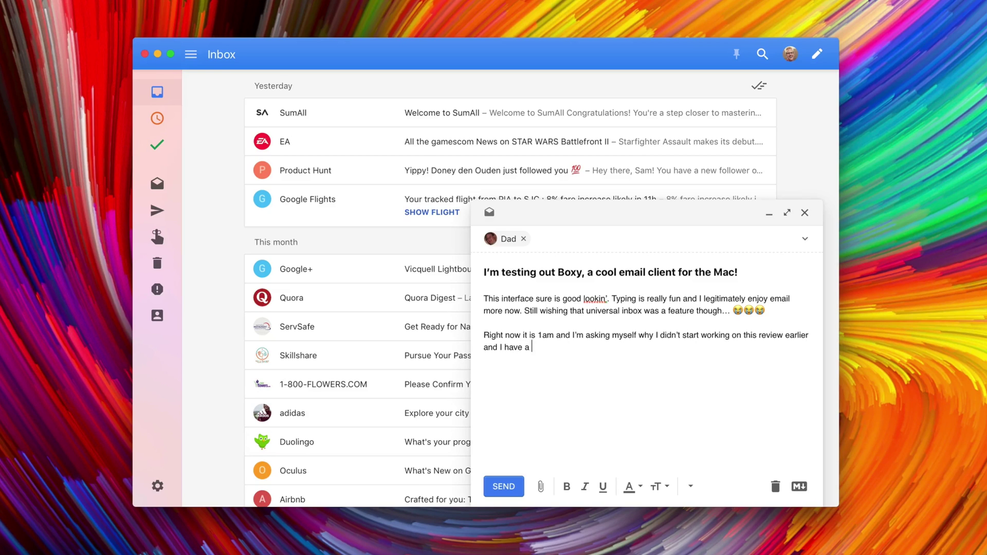
text(10:30)
key(BackSpace)
key(BackSpace)
key(BackSpace)
key(BackSpace)
text(10:30am (really not that bed)
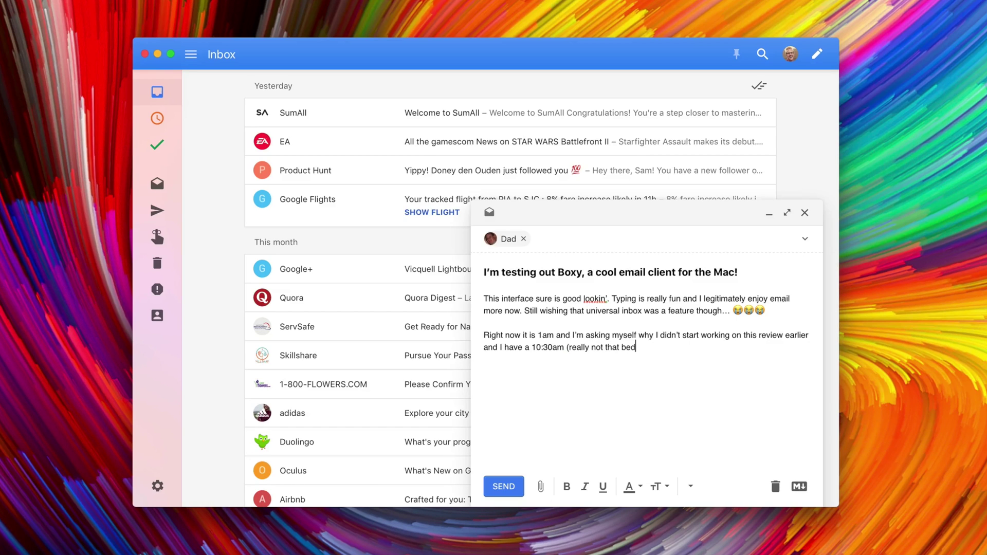
text())
key(BackSpace)
key(BackSpace)
key(BackSpace)
text(ad) so I can't sleep in too late)
Step: Add the screen recording video to the email as an attachment rather than embedded
drag(925, 355, 678, 395)
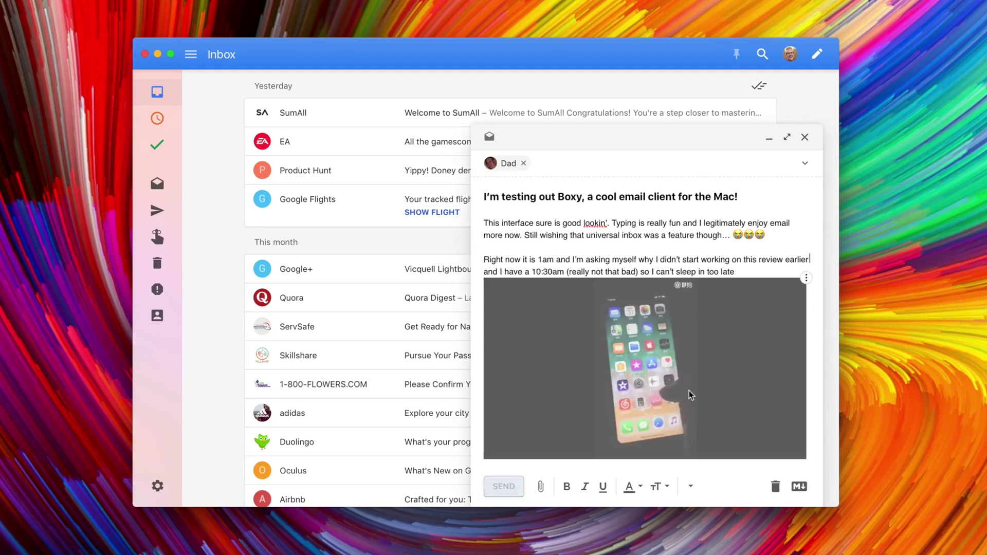
click(806, 277)
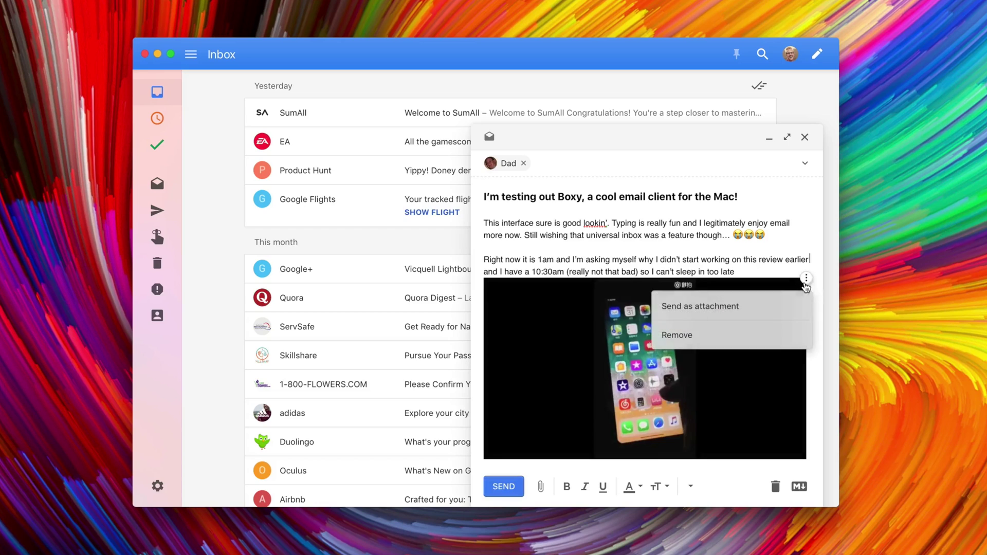
click(756, 311)
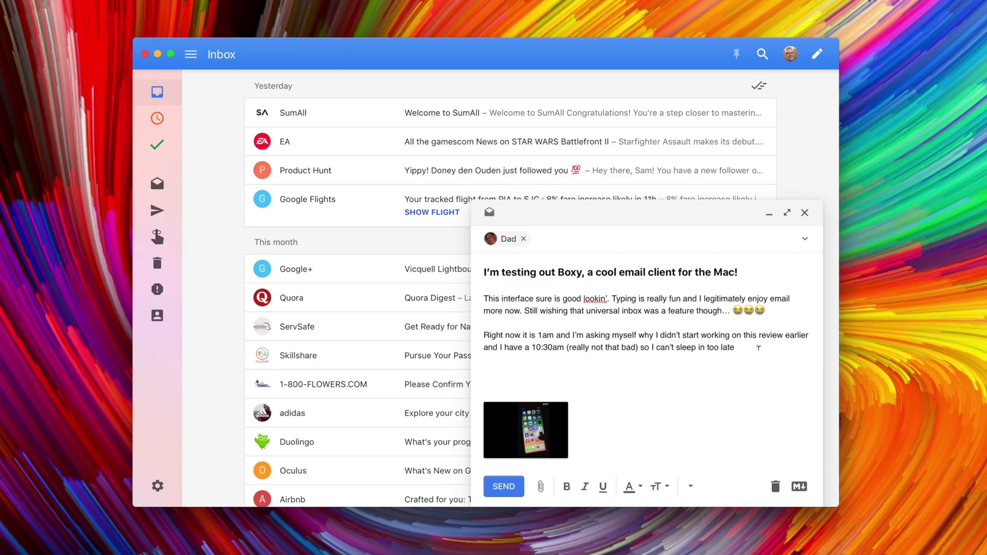
Step: End the body with '…oh well here we are' and add the sign-off 'Best,'
text(…oh well here we are.)
key(Return)
text(Best,)
key(Return)
Step: Sign with the sender's name, send the email, and glance at Pinned before returning to Inbox
text(Sam)
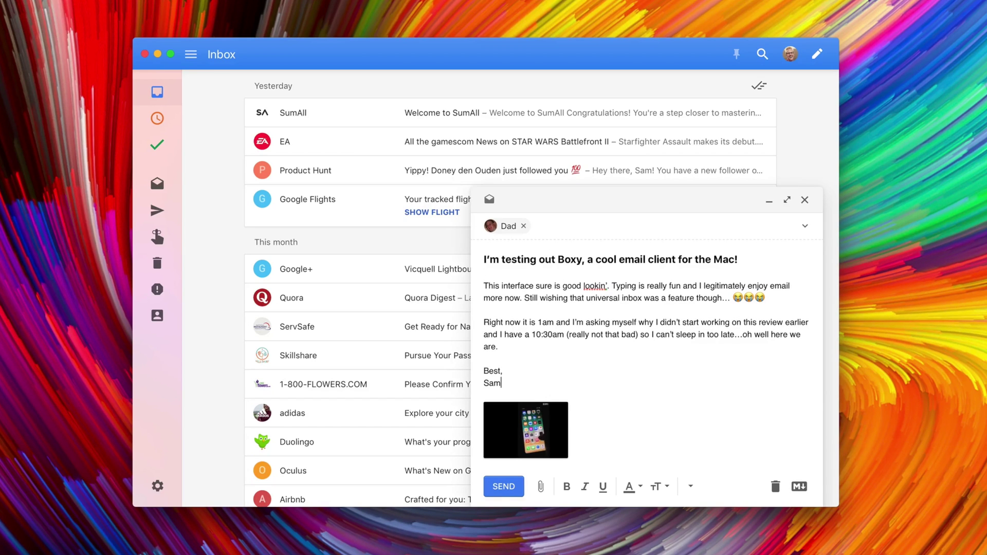
click(503, 486)
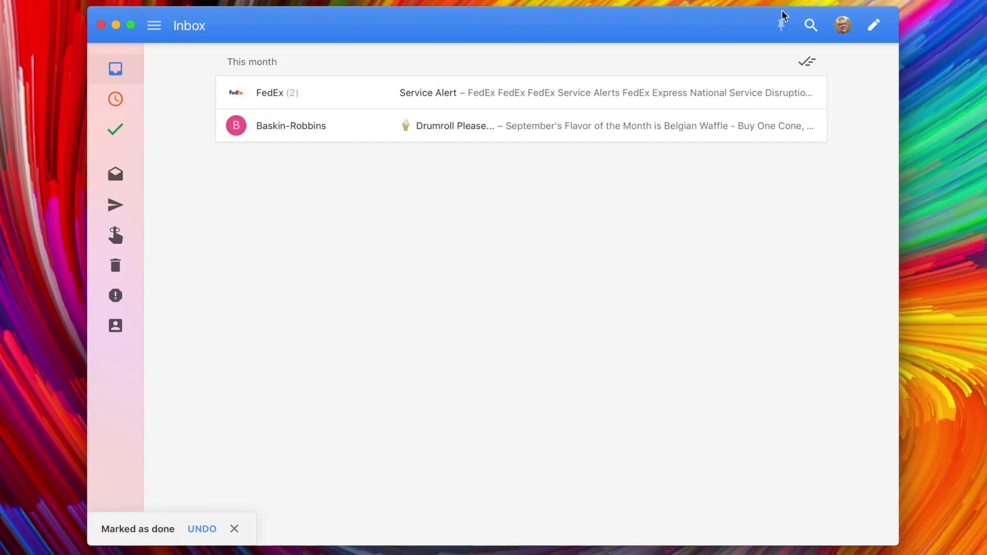
click(780, 24)
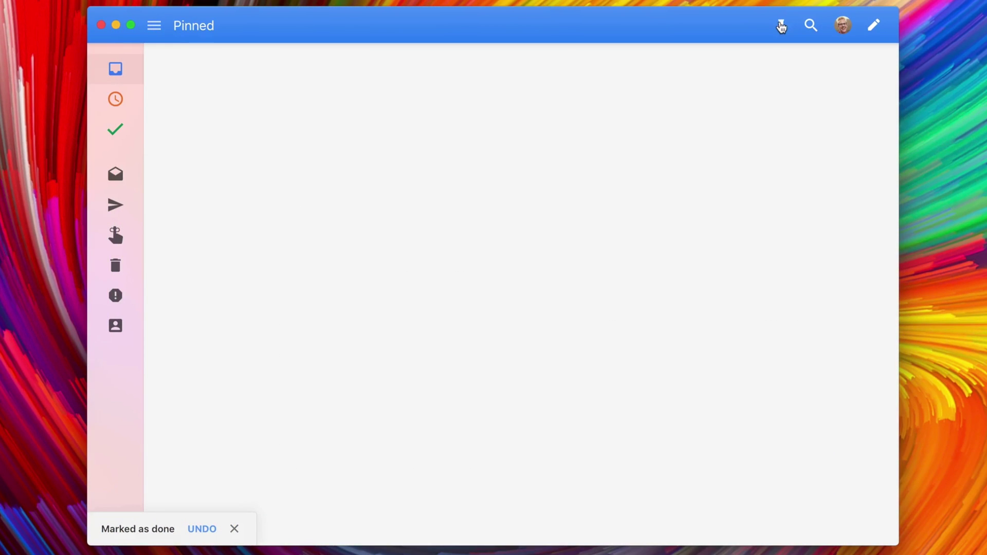
click(114, 72)
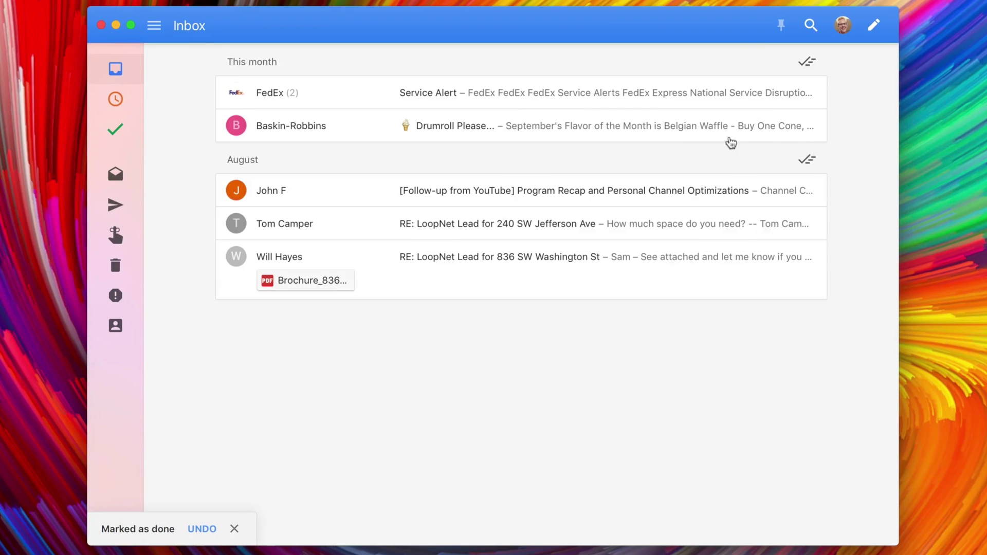
Step: Pin the FedEx Service Alert email, read through it, then collapse it
mouse_move(777, 95)
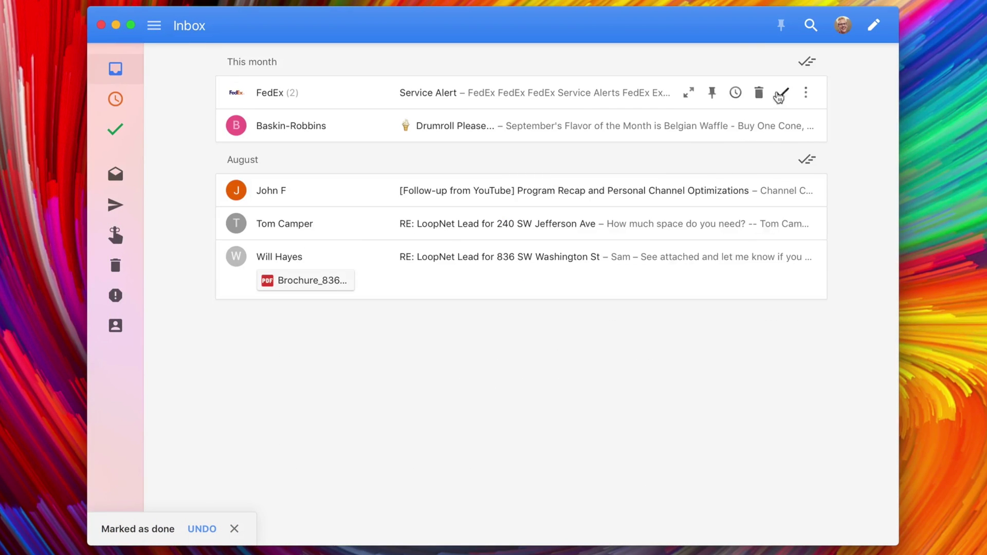
click(711, 93)
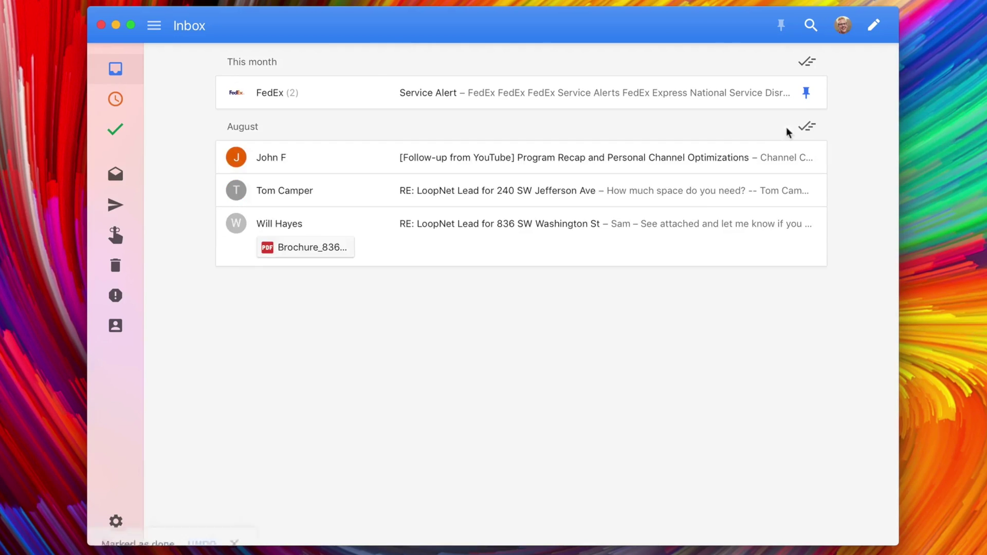
click(573, 93)
scroll(598, 162, down, 3)
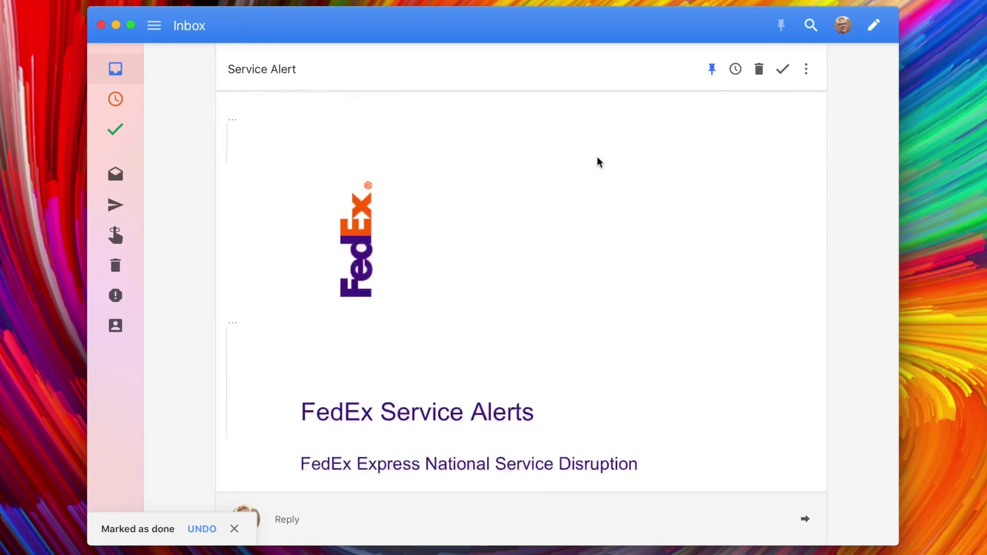
scroll(597, 159, down, 7)
scroll(497, 143, up, 8)
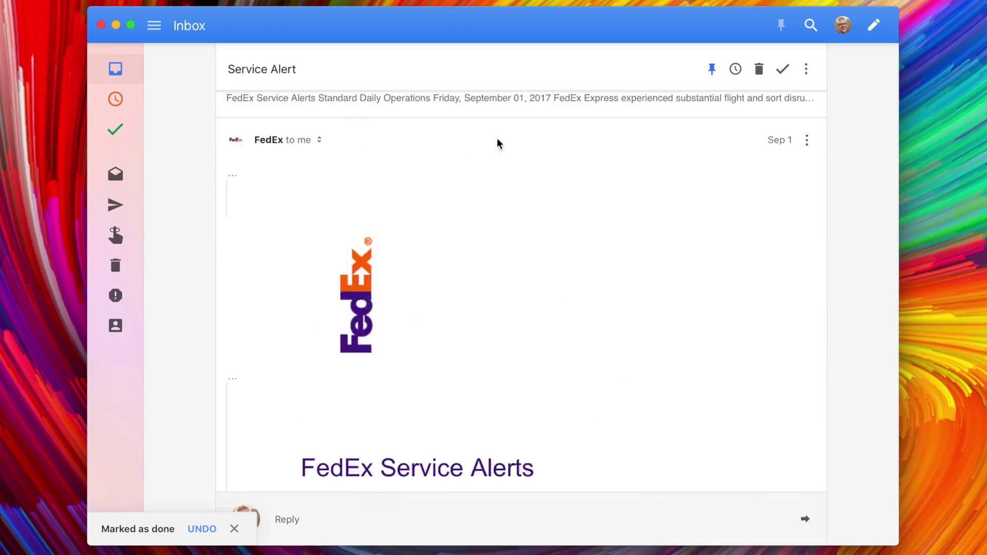
scroll(465, 152, down, 6)
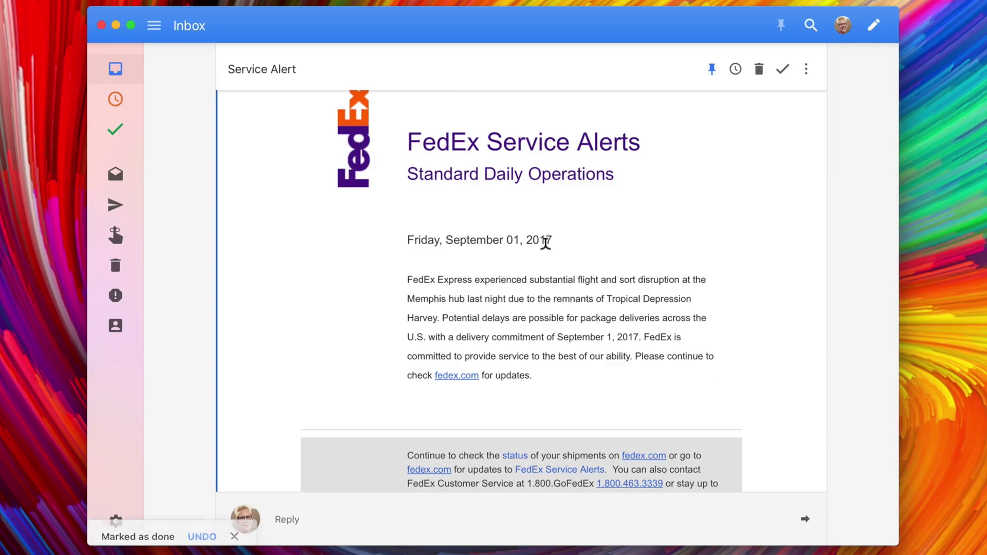
scroll(546, 242, up, 1)
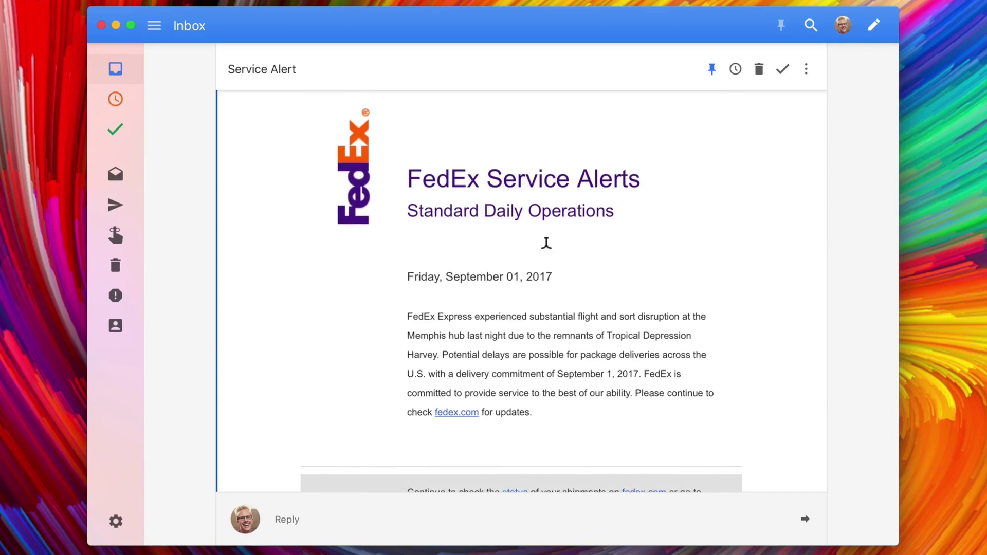
scroll(546, 242, up, 2)
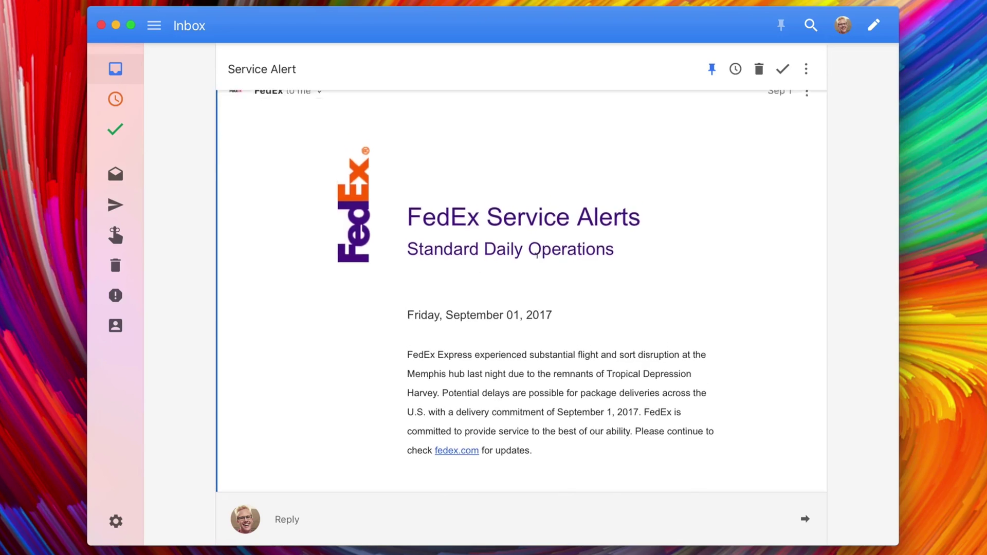
scroll(534, 252, up, 3)
click(591, 102)
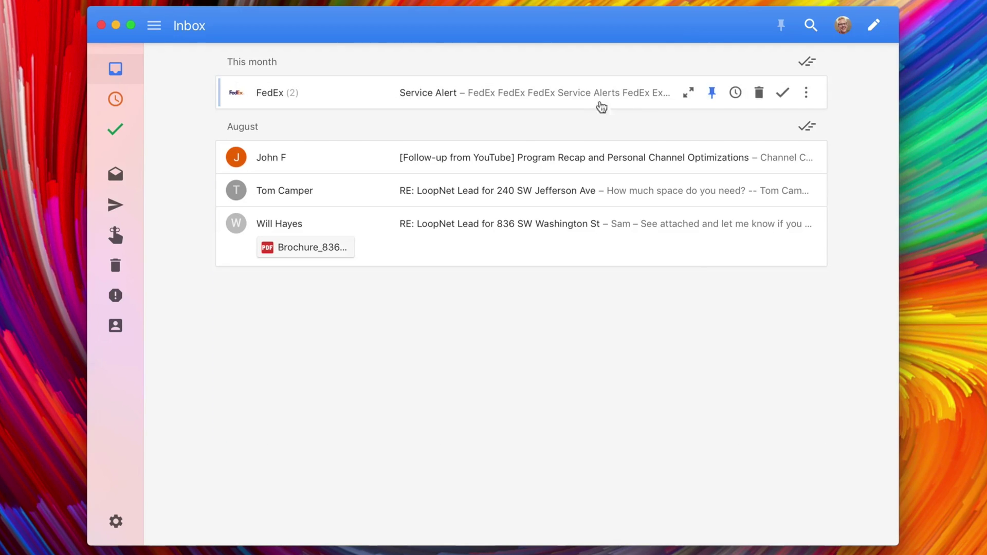
Step: Mark the FedEx alert done and snooze the YouTube follow-up until later this week
click(782, 94)
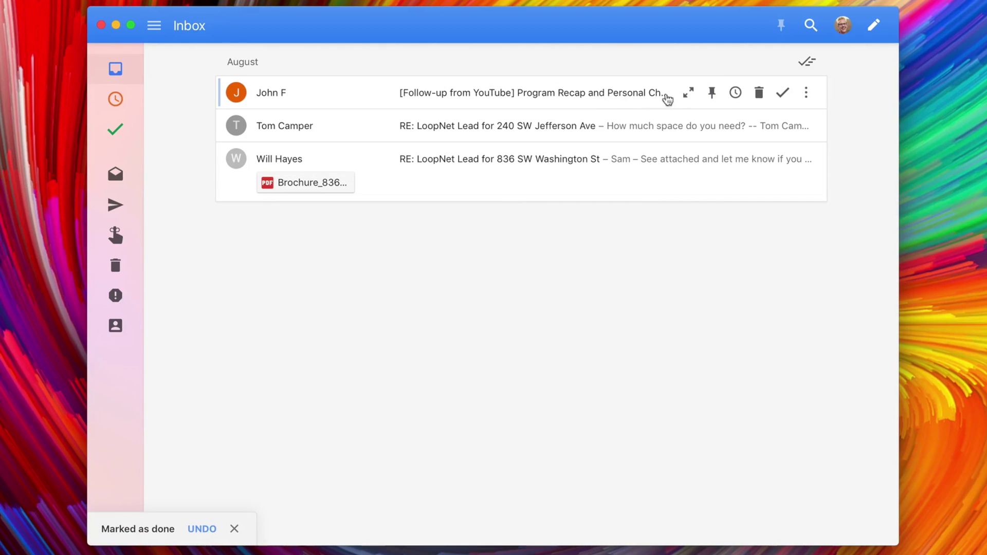
click(735, 93)
click(666, 180)
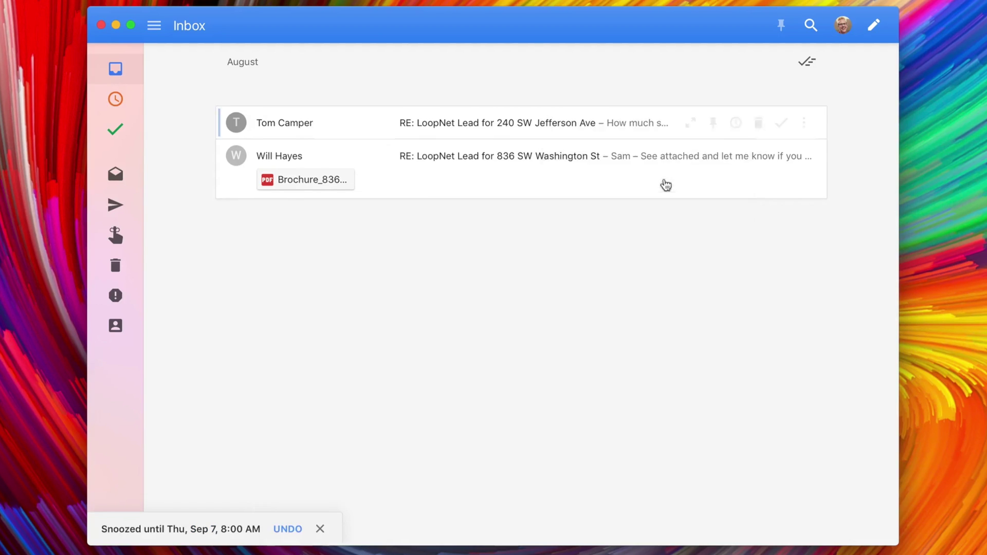
Step: Snooze the Jefferson Ave and Washington St leads until this weekend
click(734, 92)
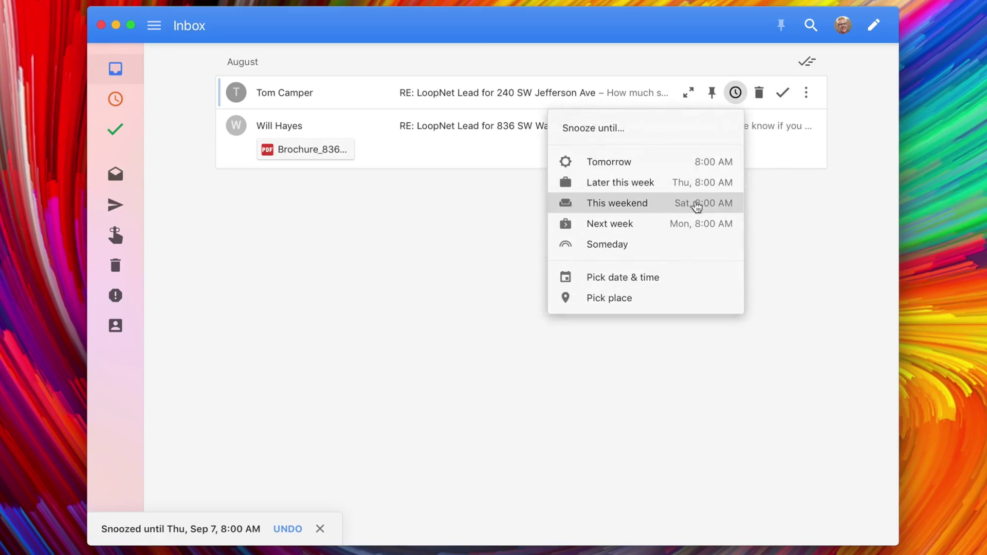
click(697, 204)
click(735, 93)
click(668, 203)
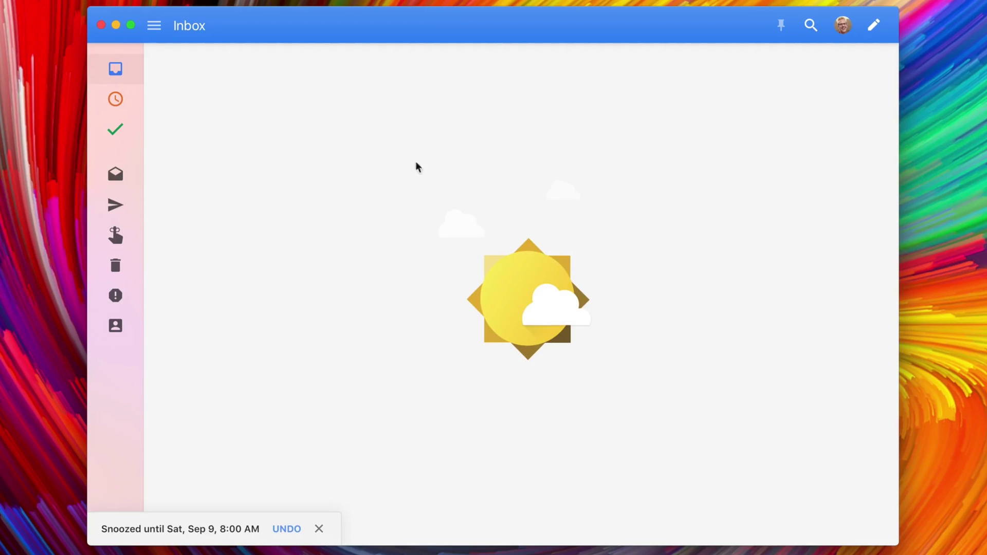
right_click(592, 325)
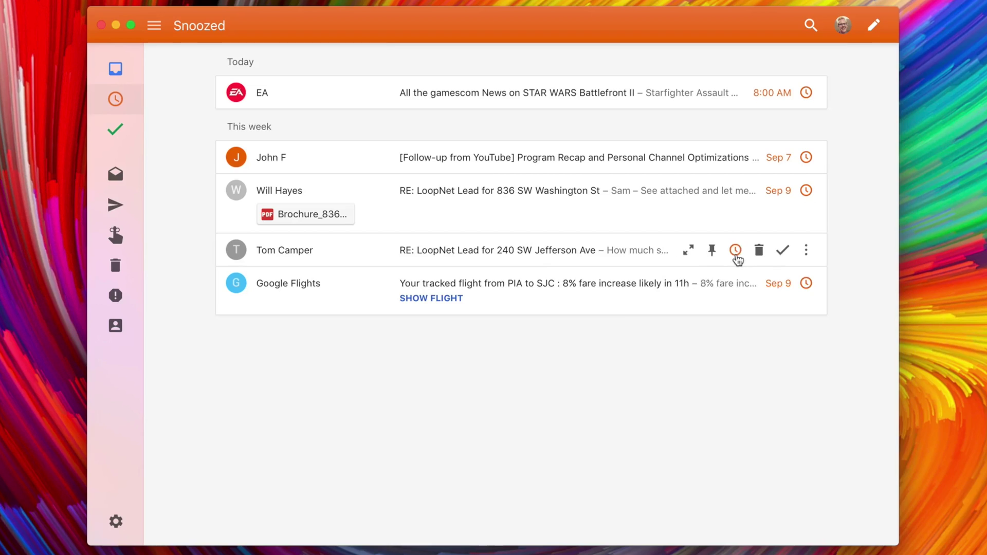
click(735, 252)
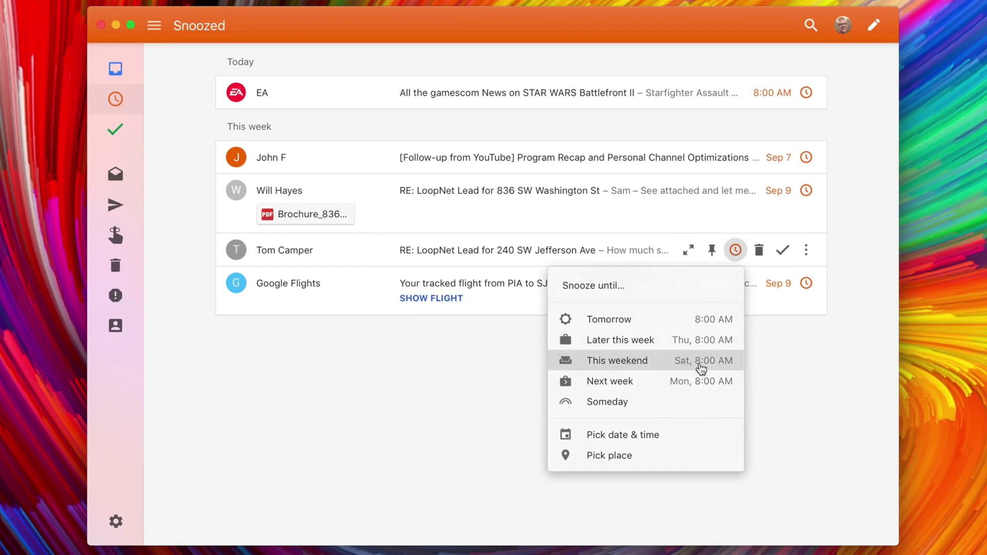